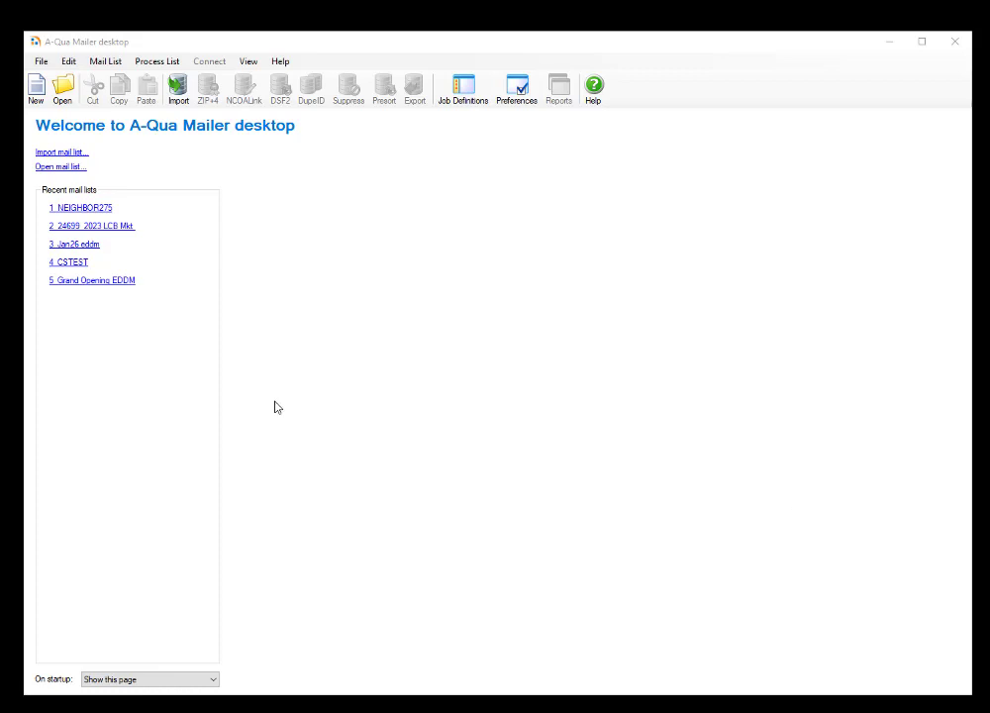
- Start importing a new mail list and choose NEIGHBOR275.xlsx from the AMd folder as the source file
left_click(71, 154)
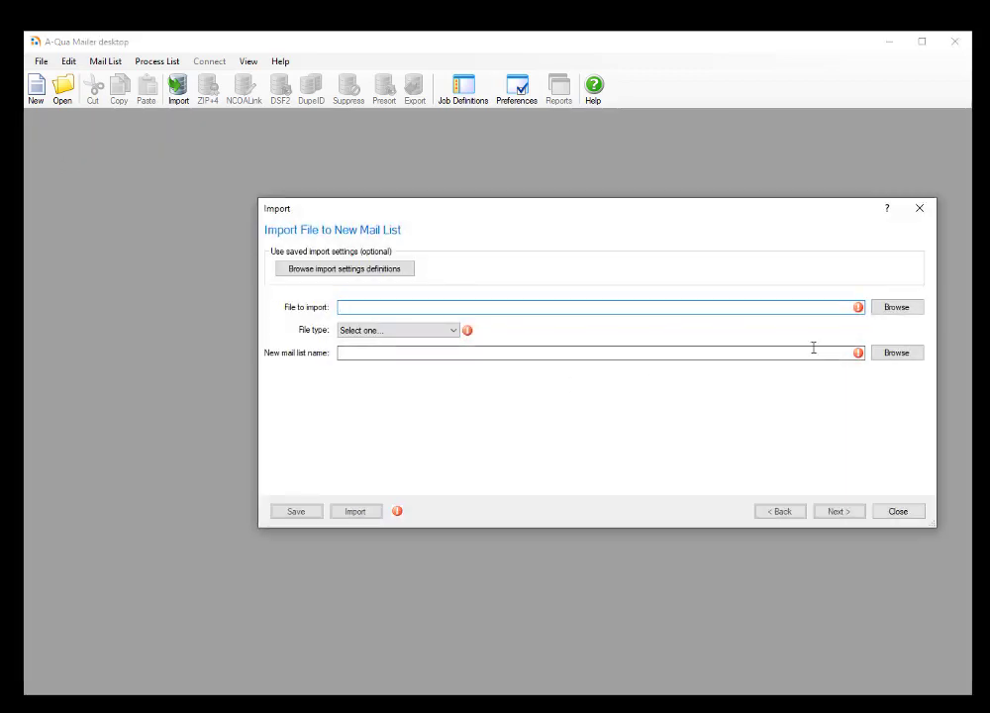
left_click(894, 309)
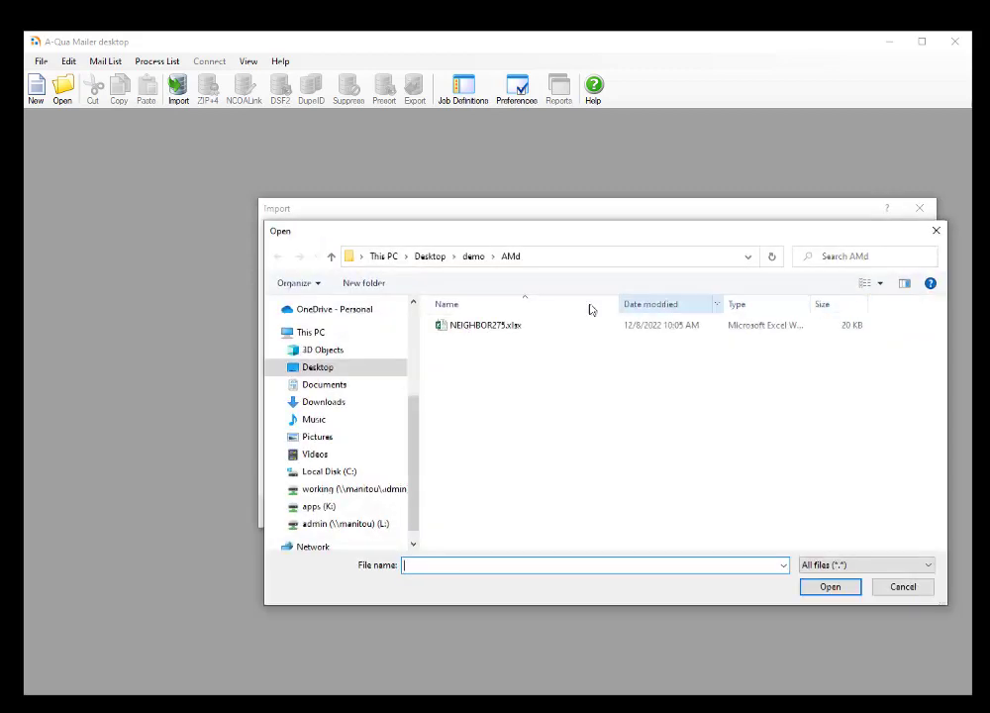
left_click(500, 326)
left_click(840, 587)
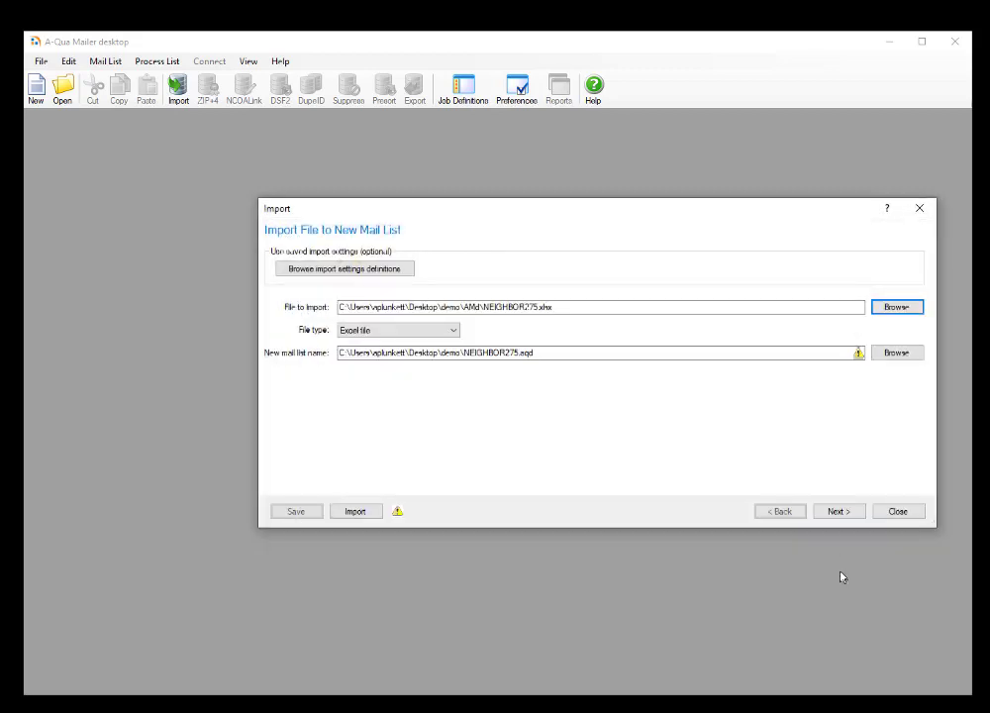
- Accept the worksheet, header row and suggested field mappings, leave Homeowner unmapped, and import the file as a new mail list
left_click(832, 511)
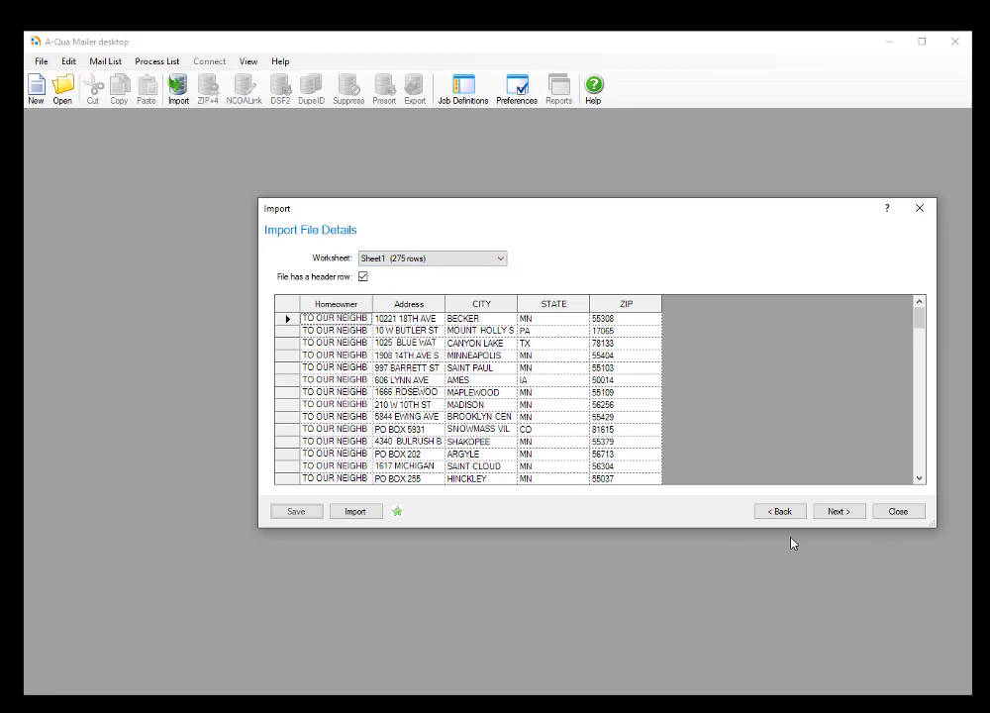
left_click(856, 512)
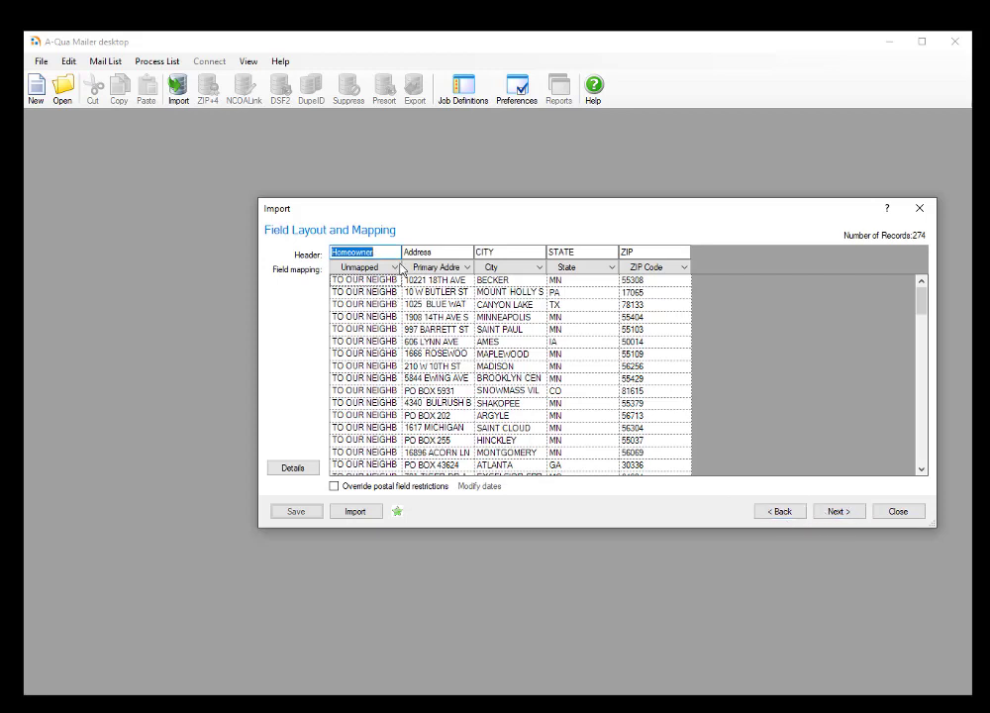
left_click(394, 267)
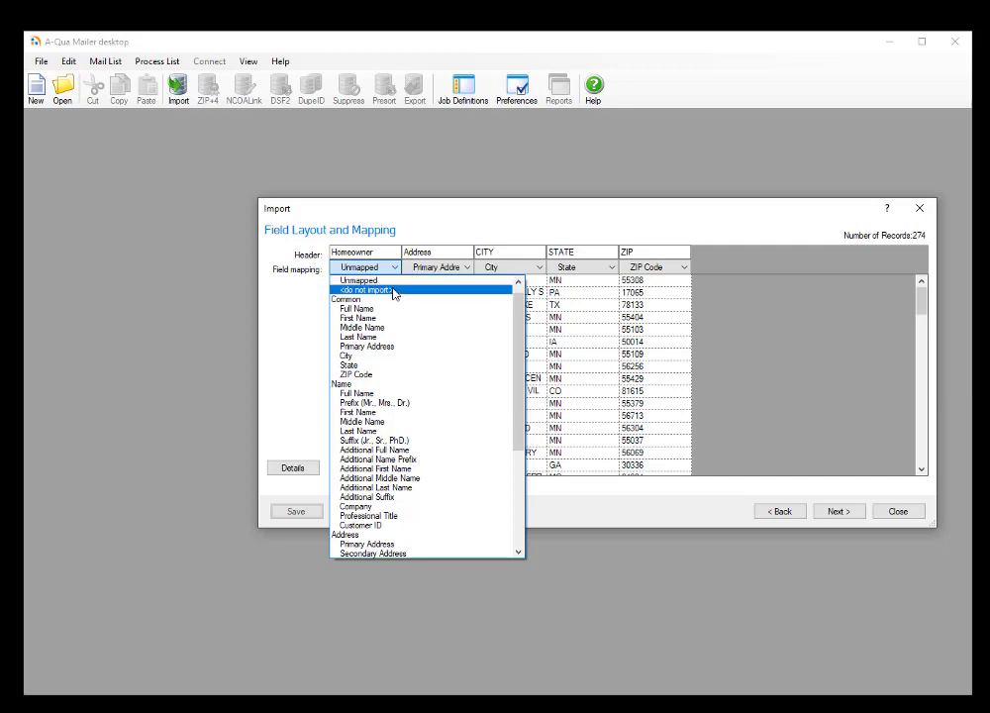
left_click(660, 499)
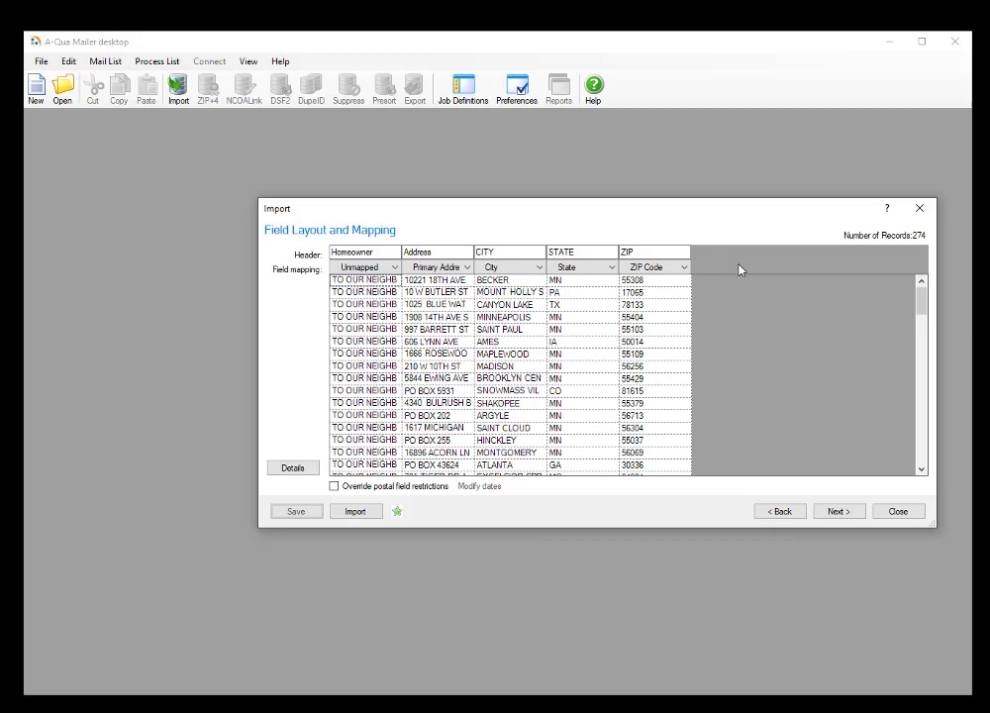
left_click(840, 512)
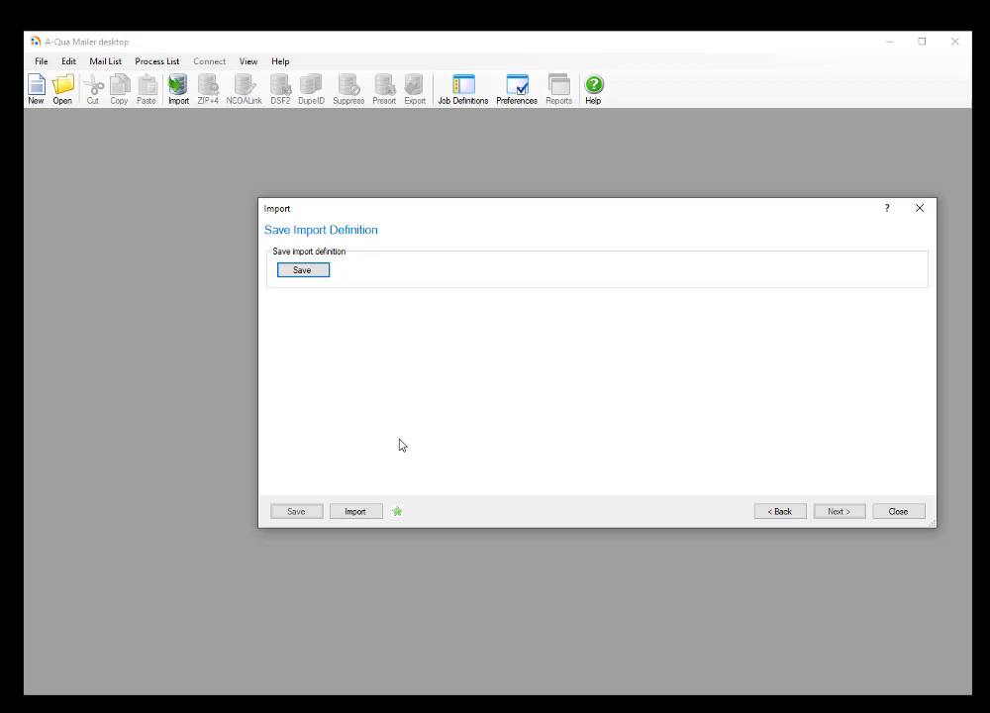
left_click(321, 271)
left_click(353, 512)
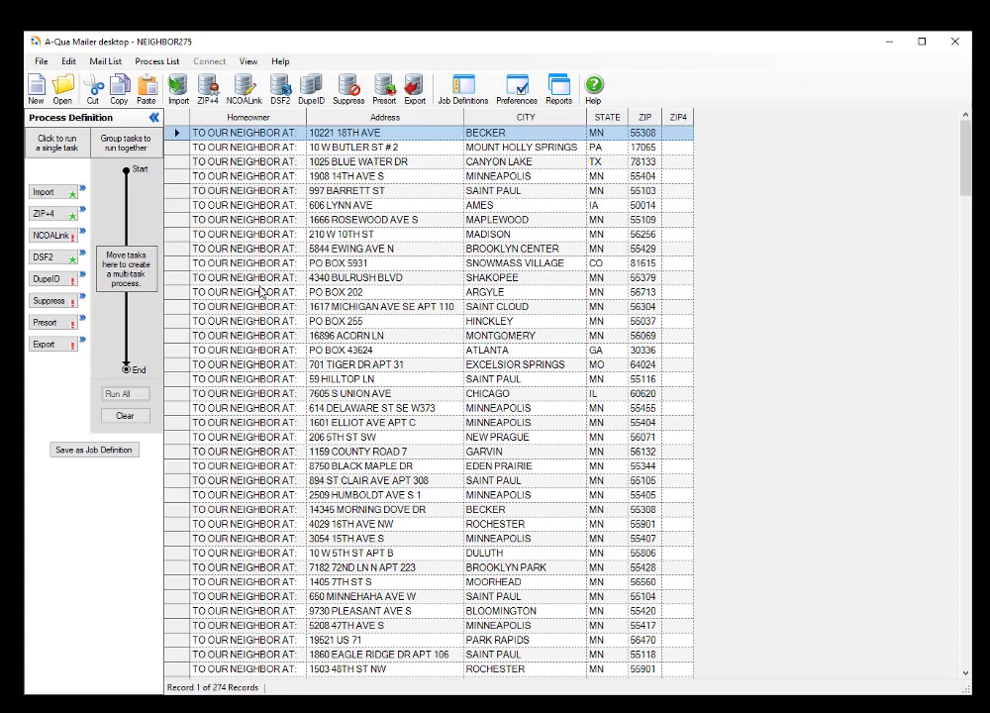
- View the options for appending another file to the open mail list, and close them without appending
left_click(40, 64)
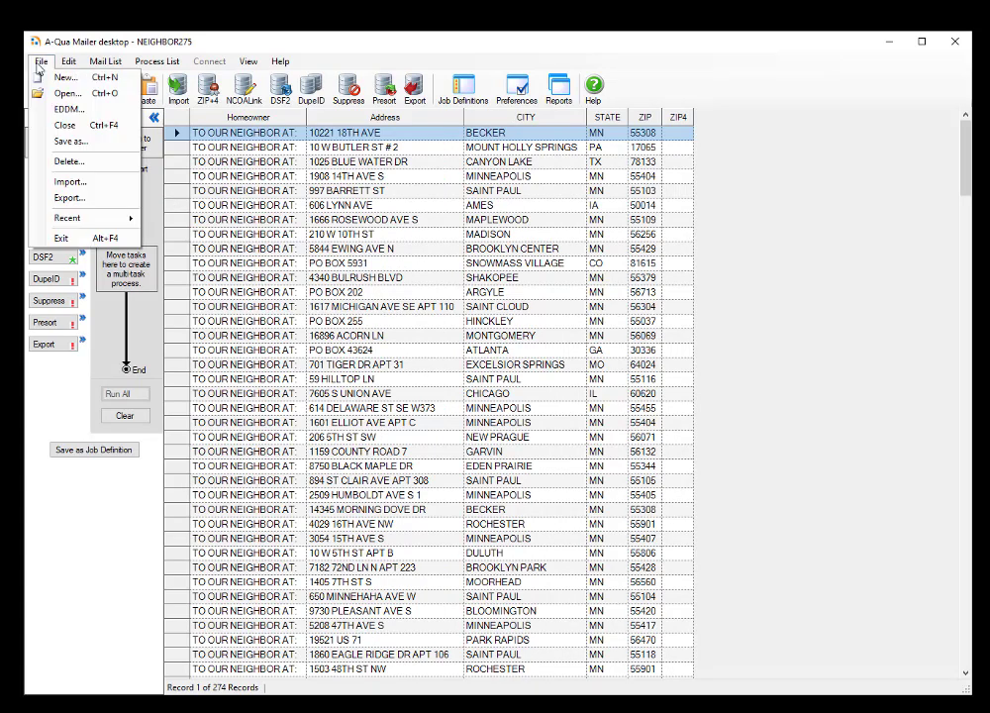
left_click(71, 186)
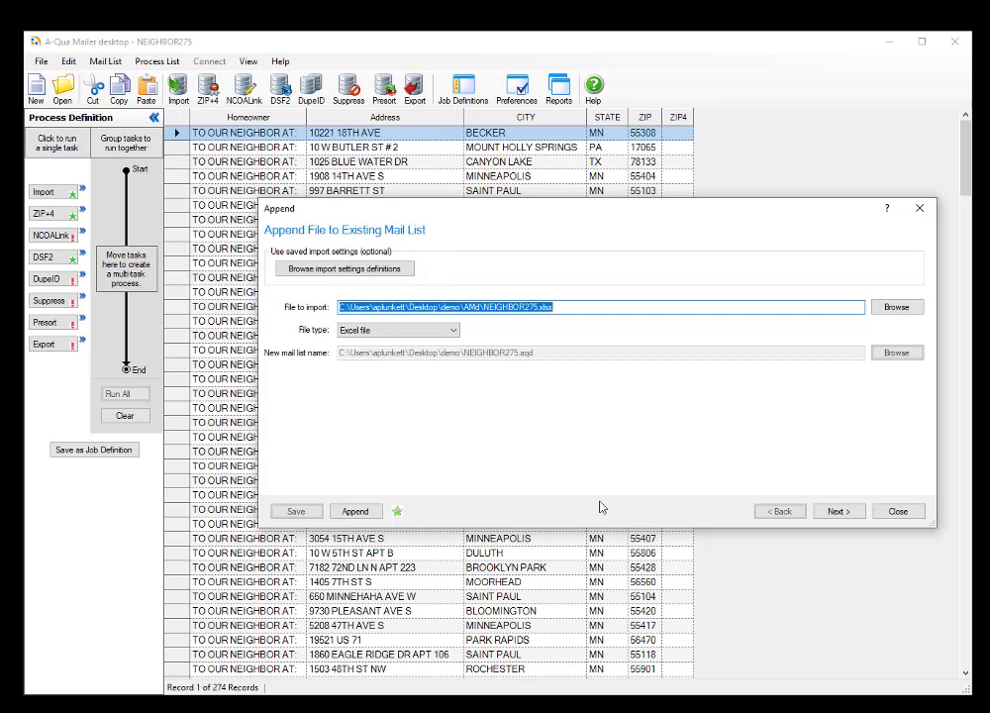
left_click(896, 512)
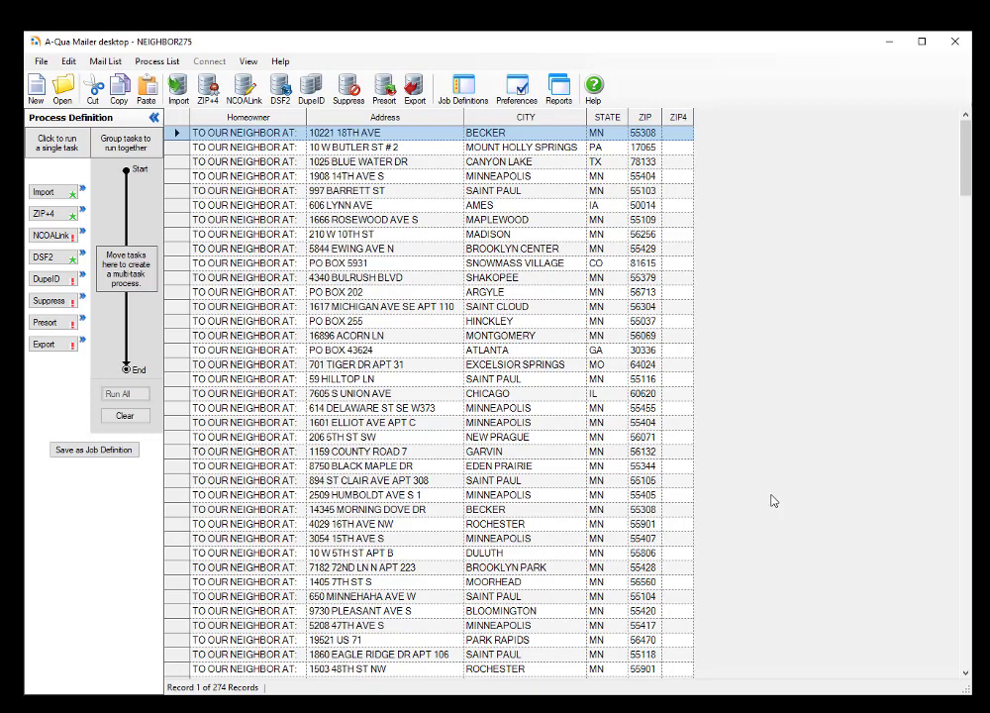
- Open the help documentation and view the DupeID topic in the Services section
left_click(597, 89)
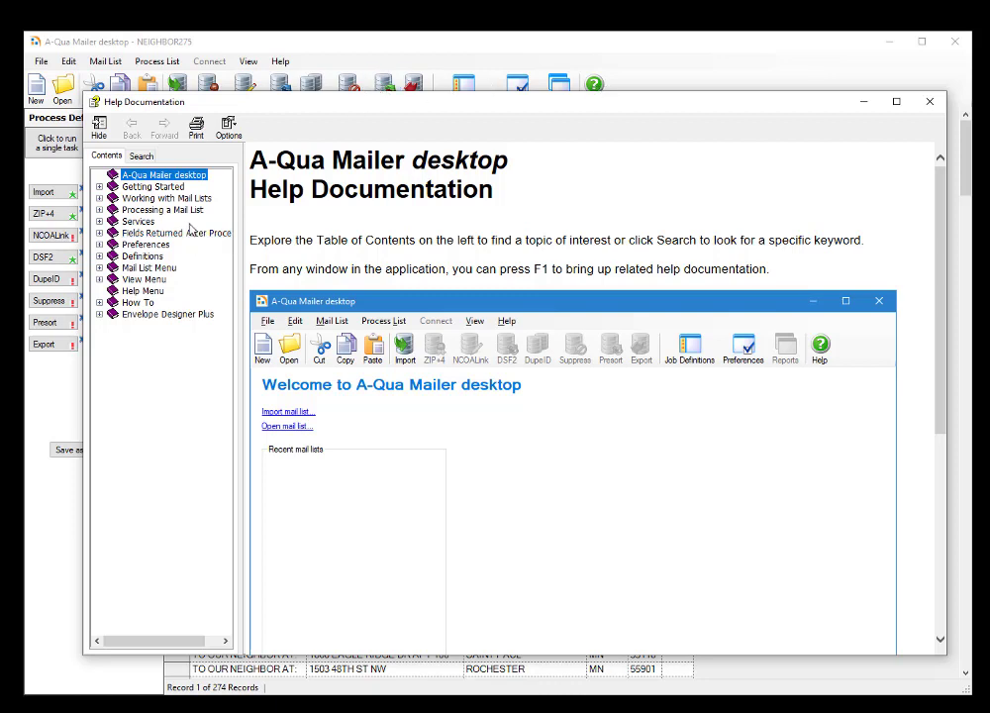
left_click(99, 220)
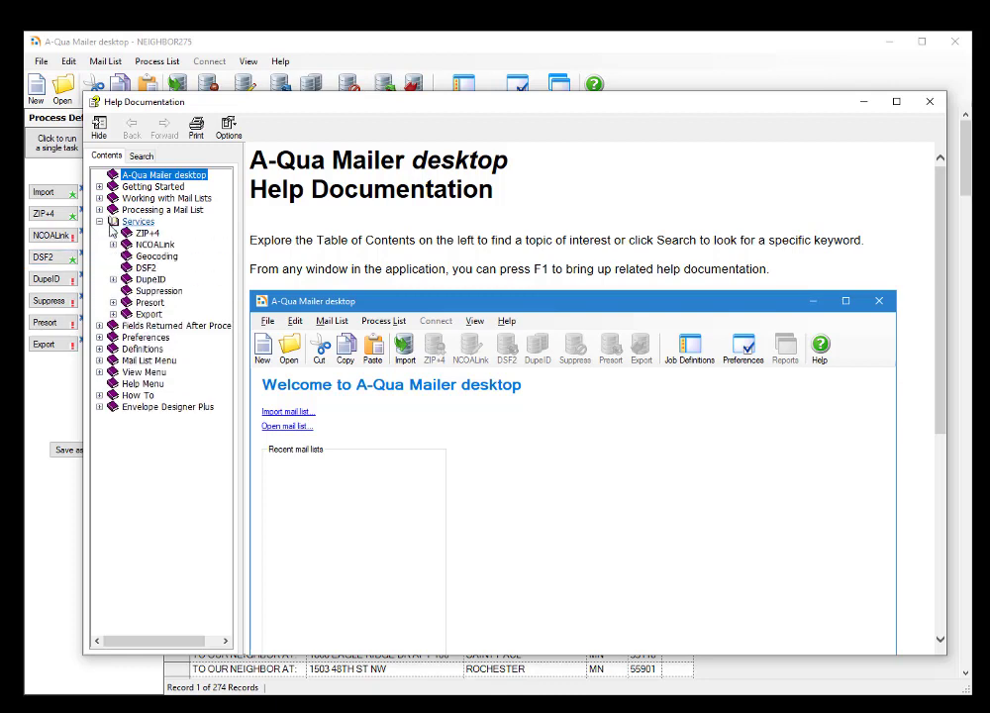
left_click(151, 281)
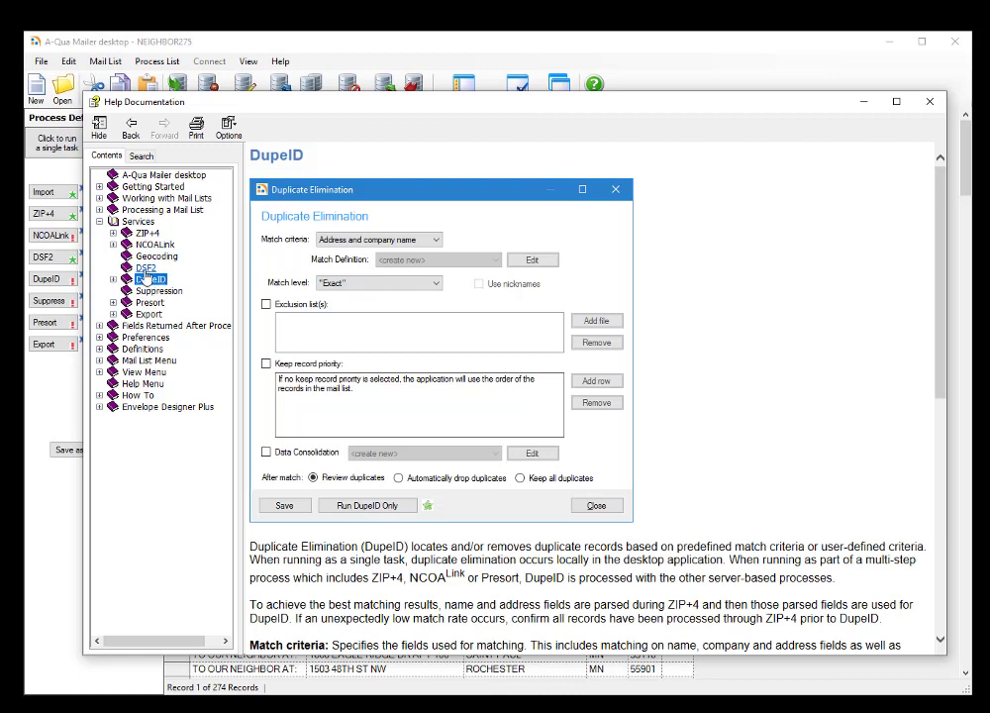
- Search the help documentation for "ncoa" and close the help
left_click(142, 155)
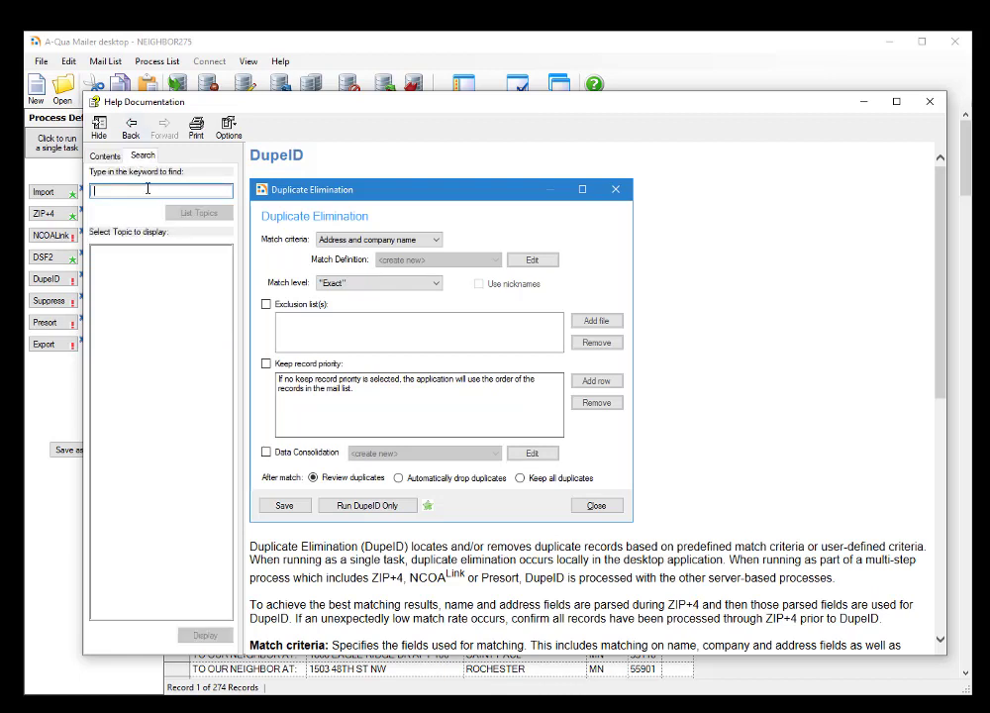
type("ncoa")
left_click(190, 215)
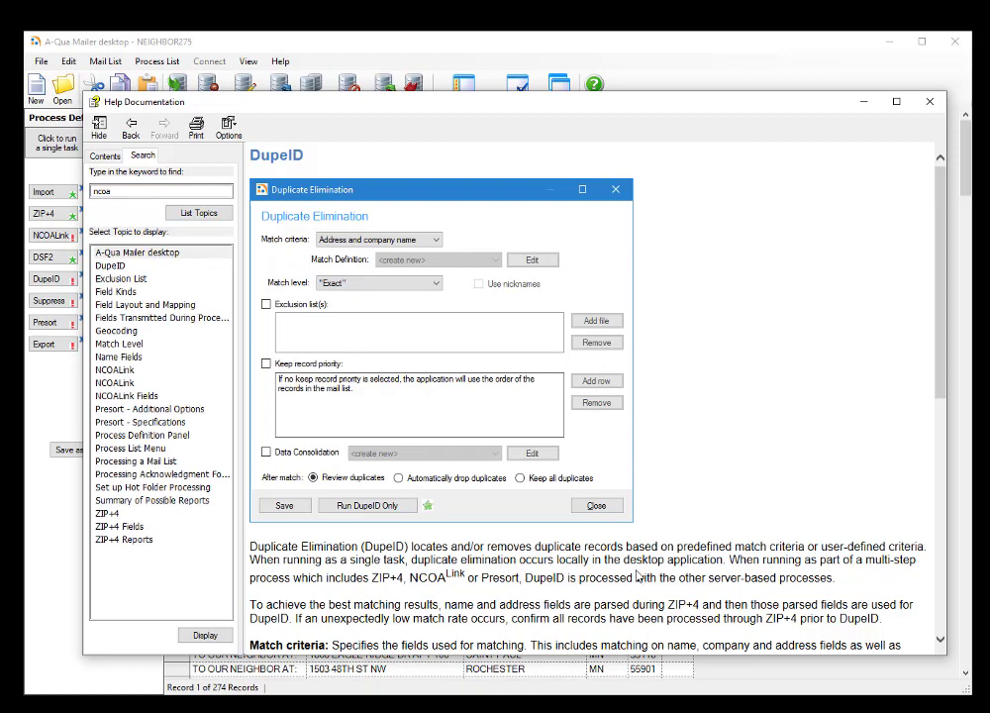
left_click(930, 101)
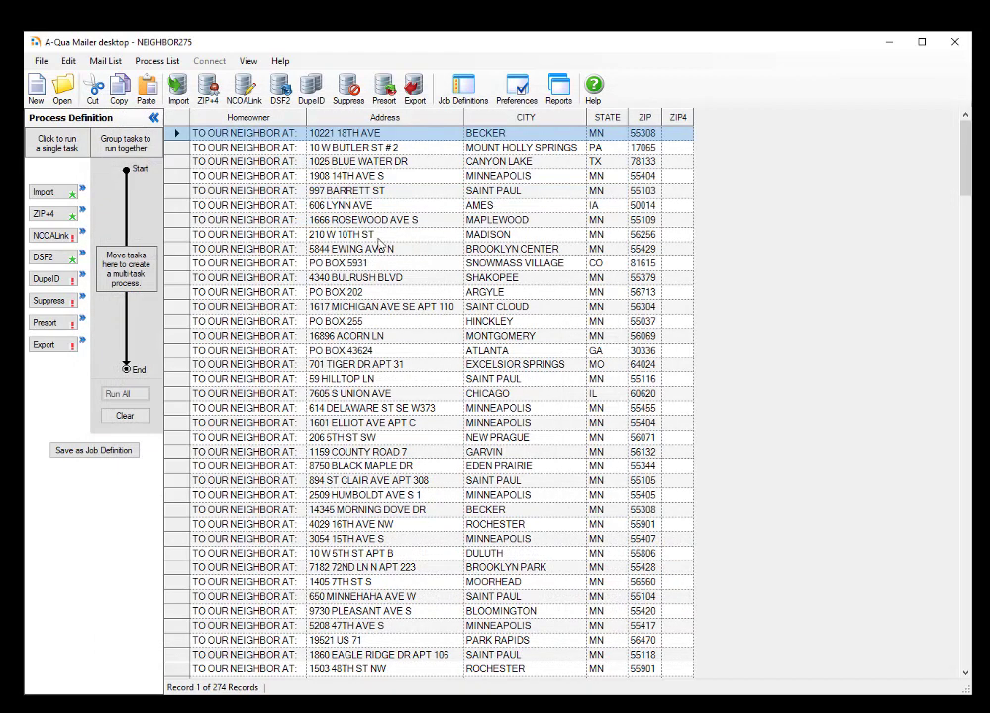
- Open the duplicate elimination settings, view their context-sensitive help, and close both windows without running the task
left_click(51, 278)
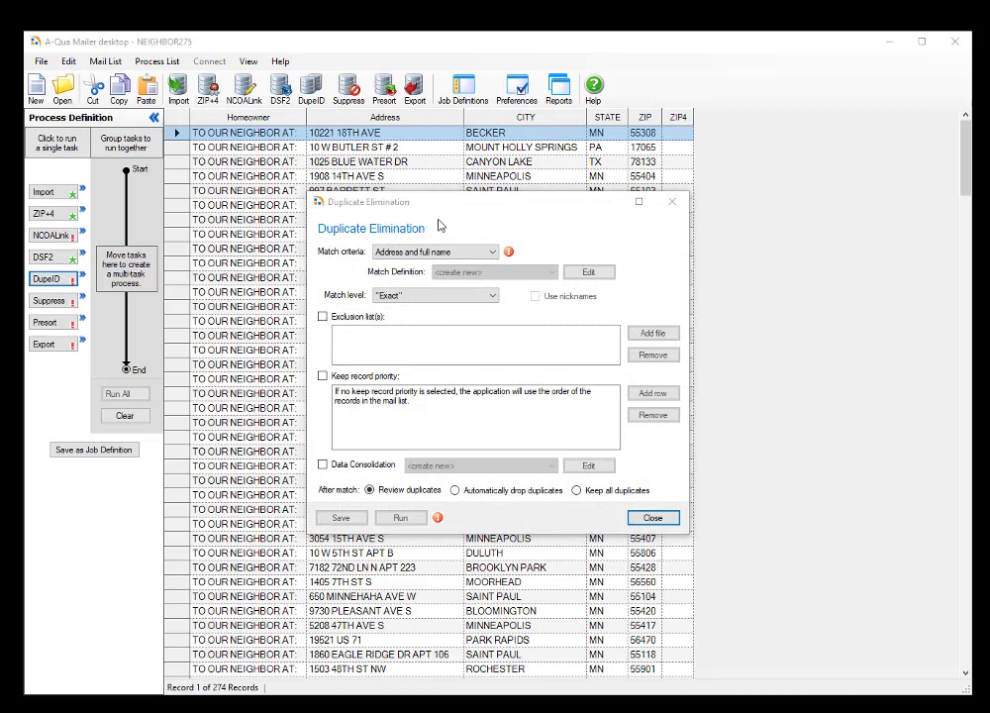
key("F1")
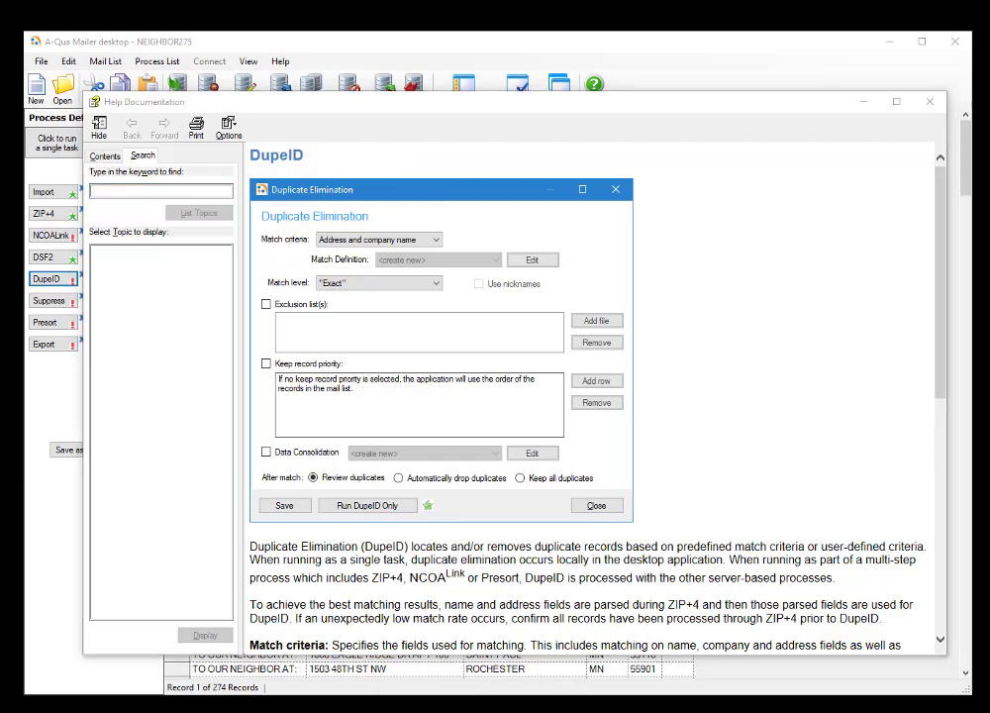
left_click(929, 107)
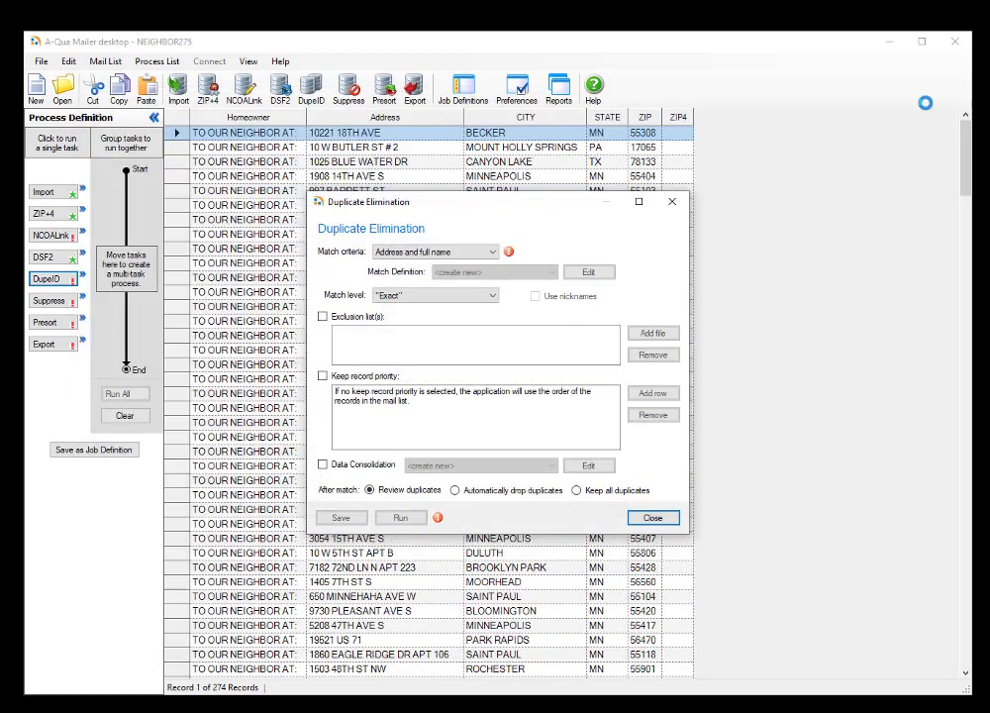
left_click(652, 518)
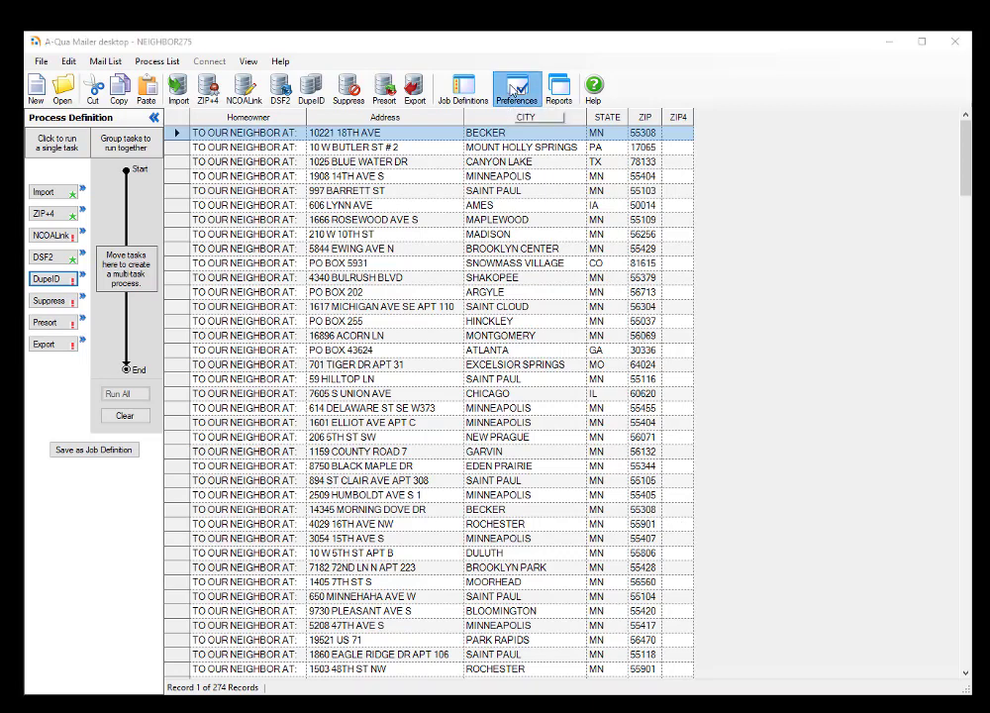
- Review the preferences for ZIP+4 reports, general presort, entry points, PostalOne! Mail.dat, default folders and mail list definitions, leaving them unsaved
left_click(513, 91)
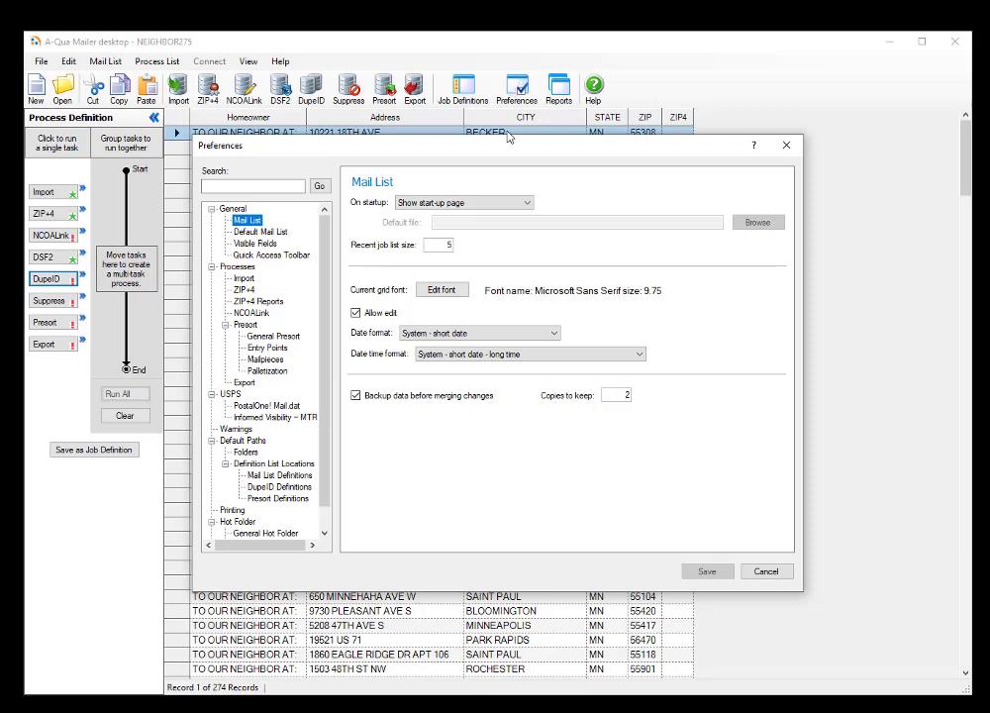
left_click(262, 301)
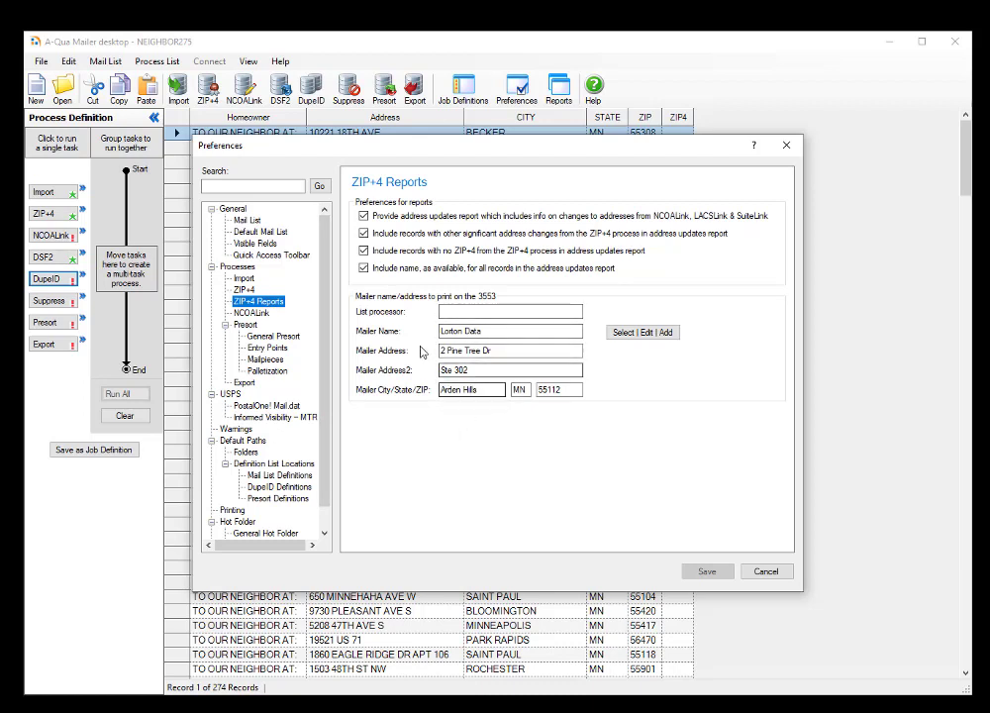
left_click(296, 337)
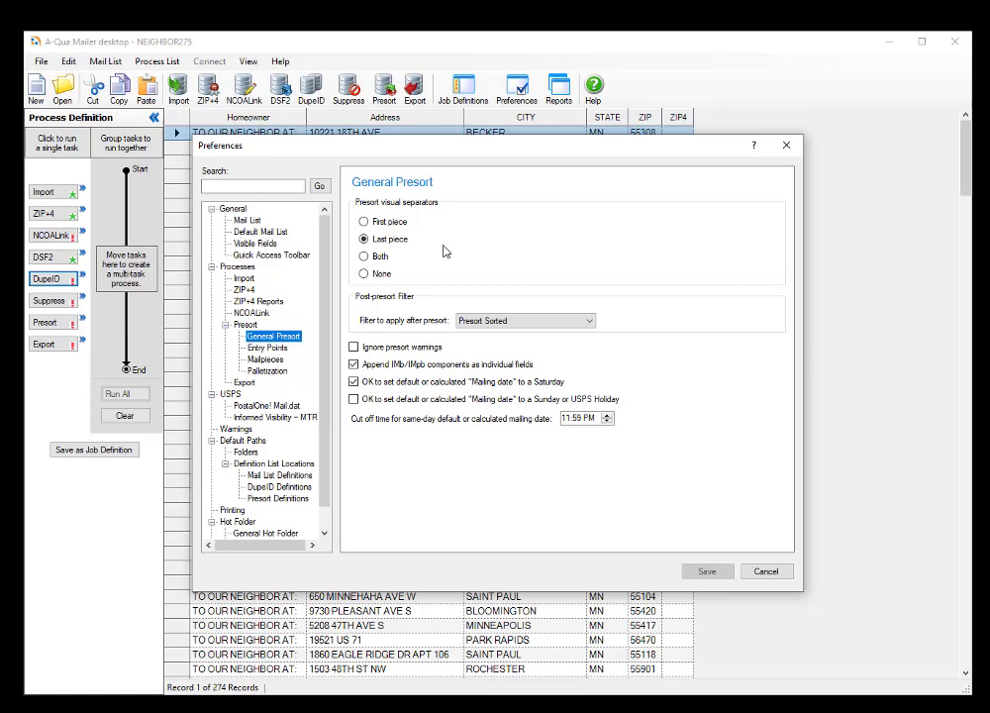
left_click(277, 349)
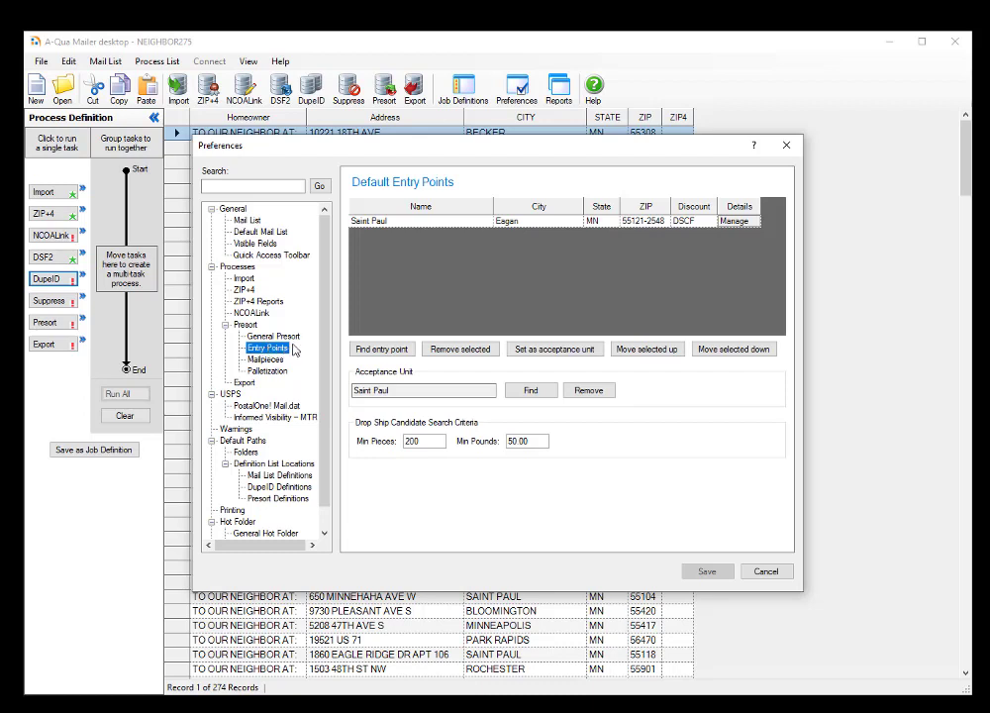
left_click(275, 406)
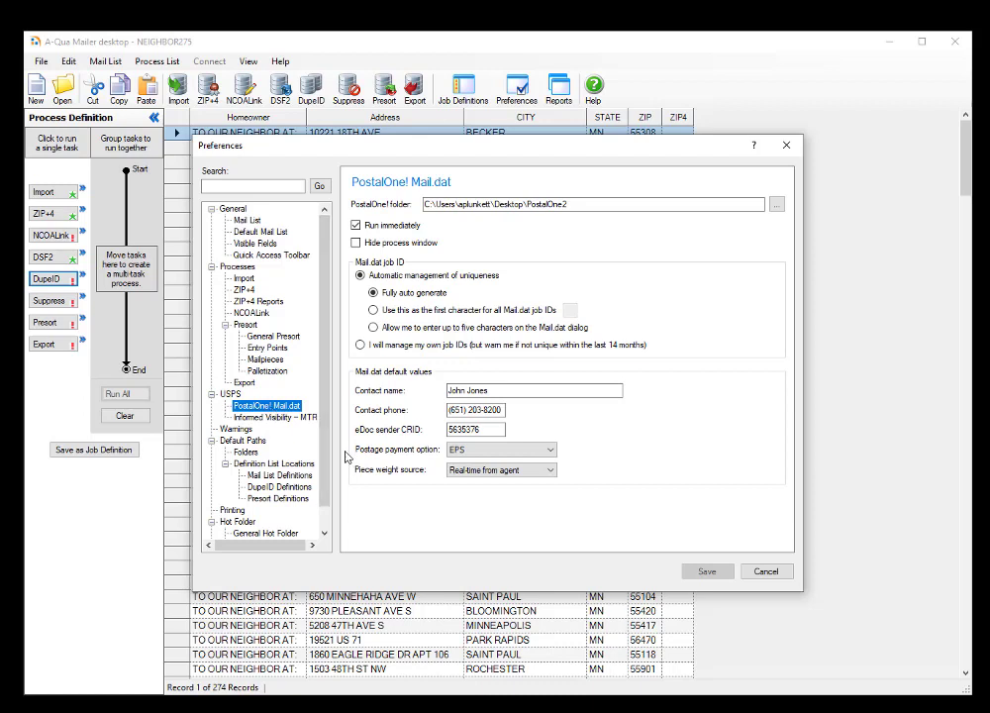
left_click(246, 451)
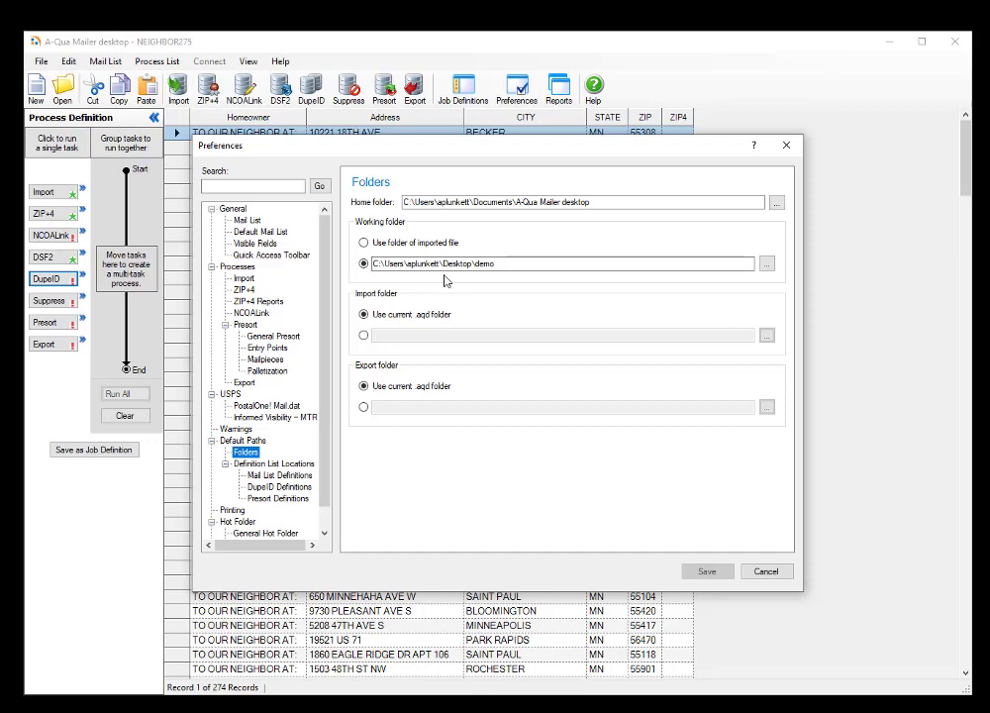
left_click(279, 478)
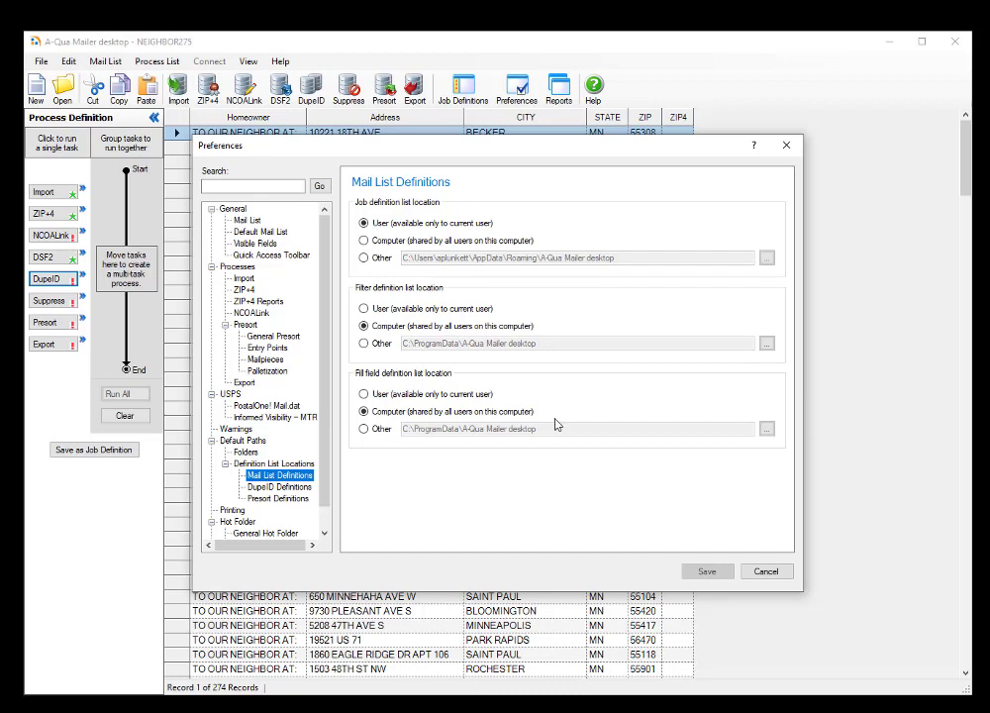
left_click(763, 573)
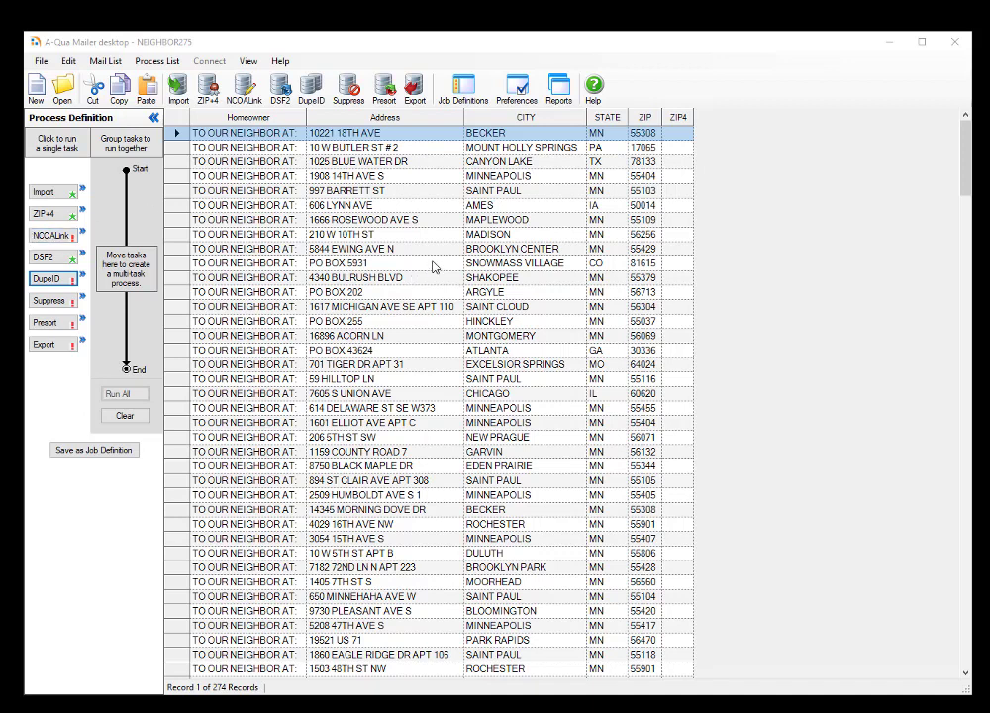
- Apply the saved job definition "abc newletter" to the mail list
left_click(464, 94)
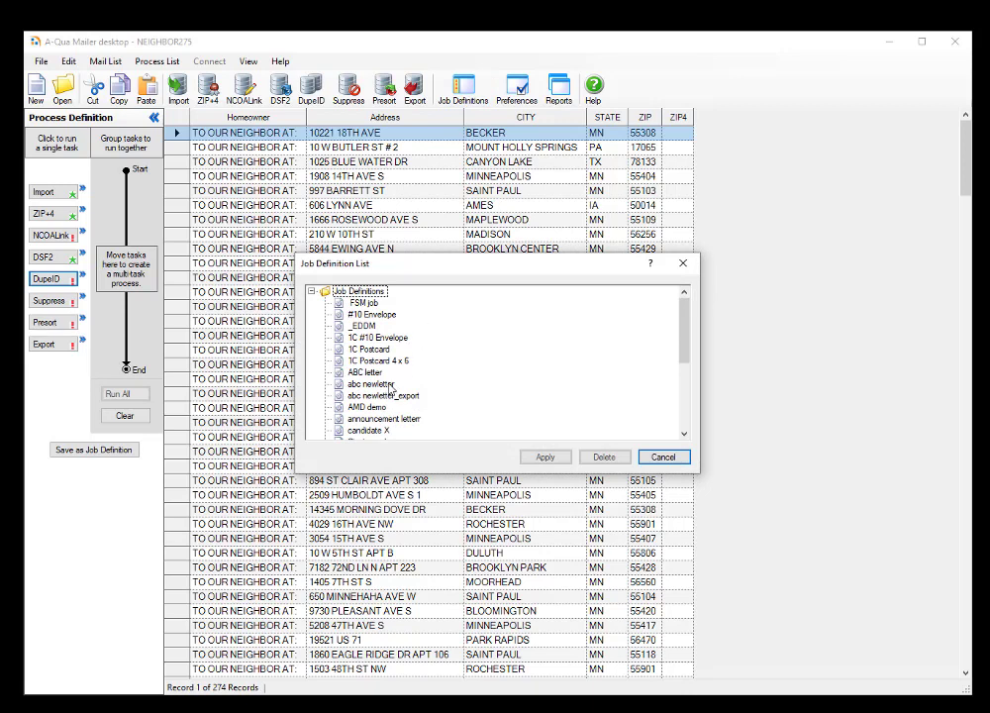
left_click(391, 384)
left_click(545, 456)
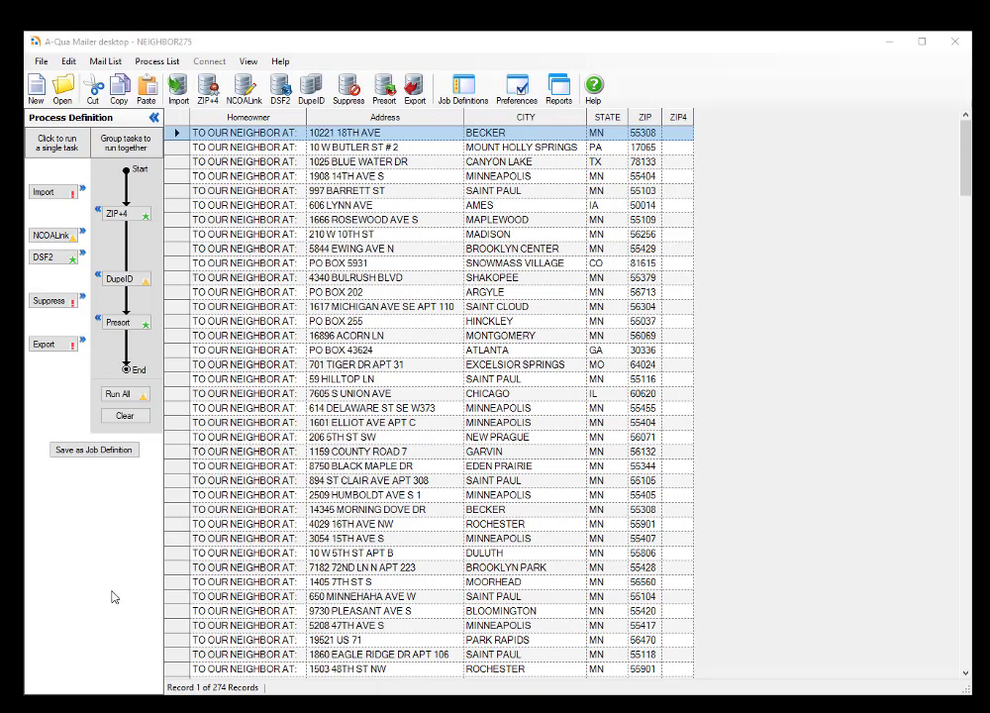
- Try the ZIP+4 option that prevents significant address changes, restore standardization of the mailing list, and close the options
left_click(118, 214)
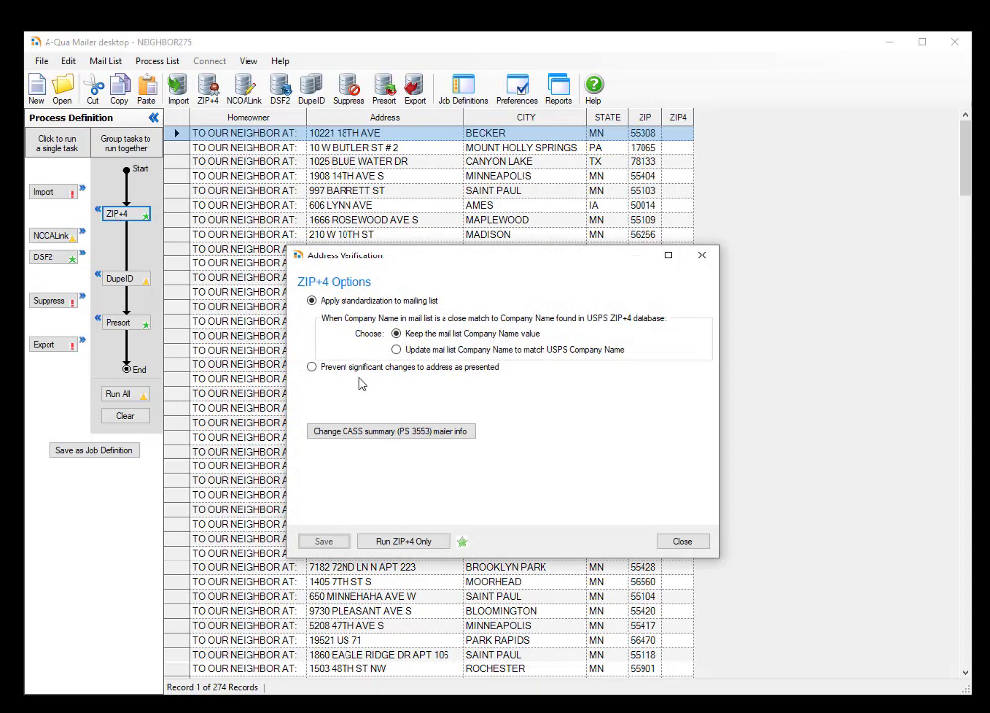
left_click(312, 368)
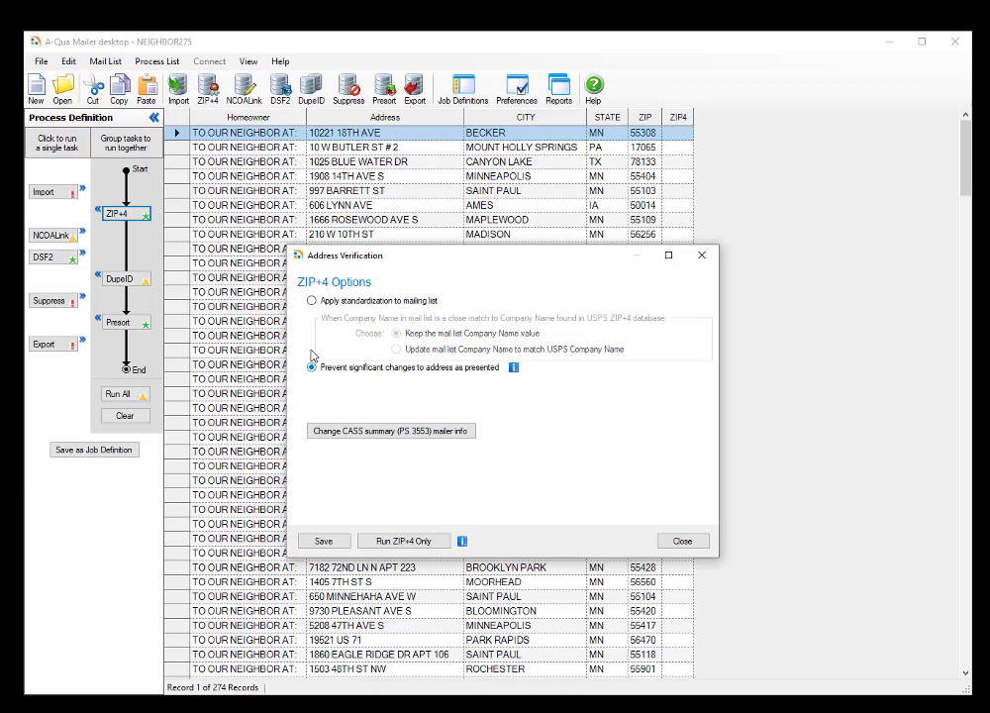
left_click(312, 301)
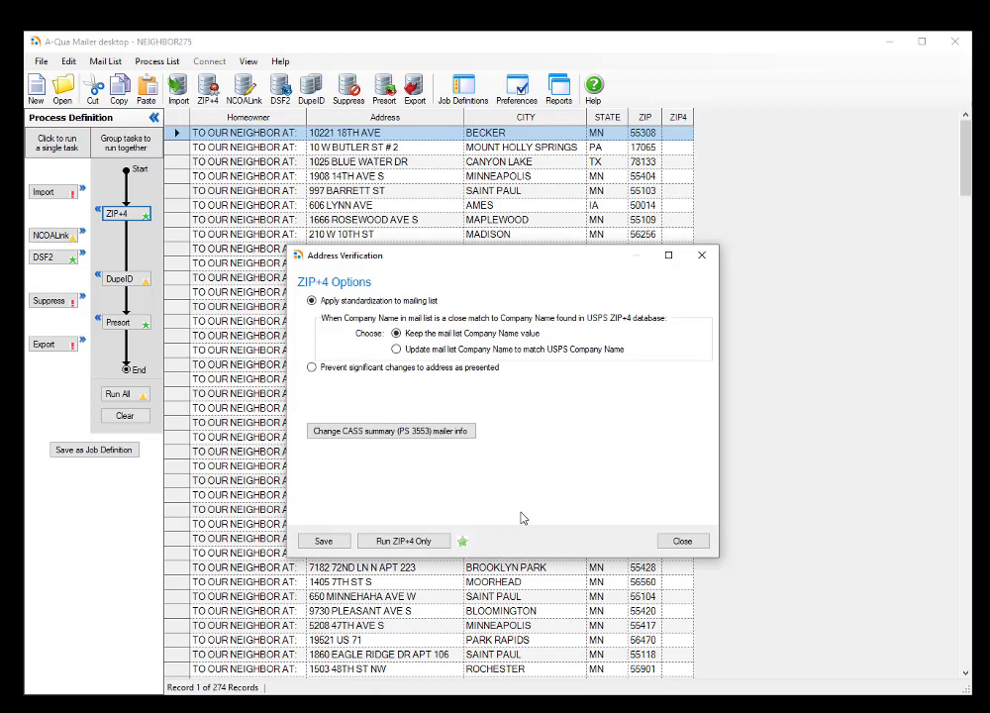
left_click(670, 546)
left_click(516, 407)
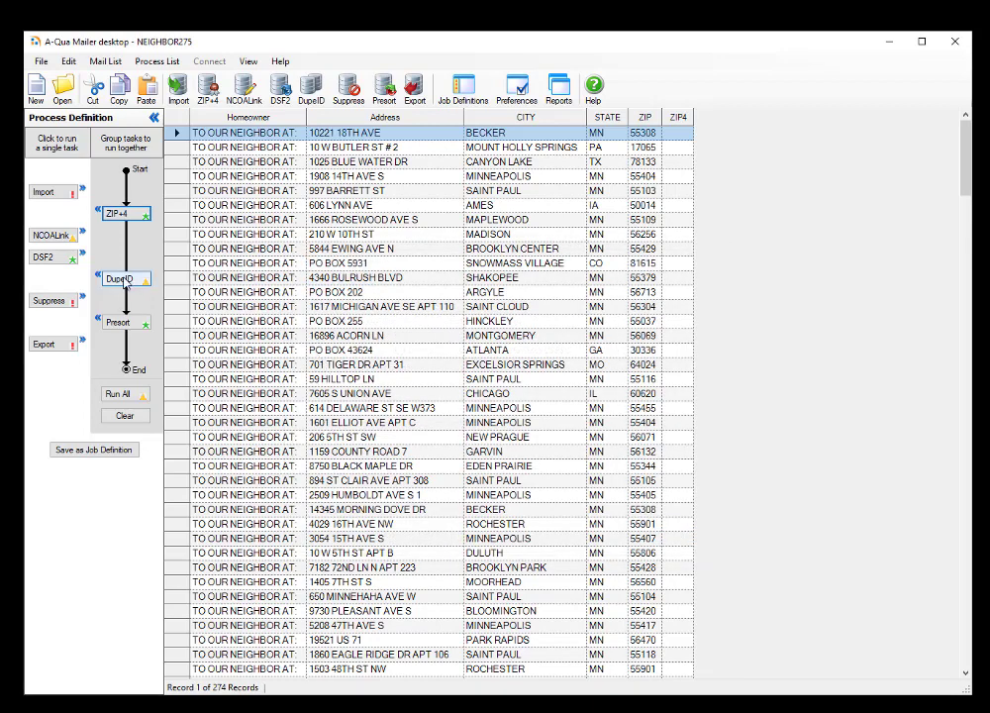
- Review the DupeID task's duplicate elimination settings, read the alert beside the match level, and close the settings
left_click(121, 279)
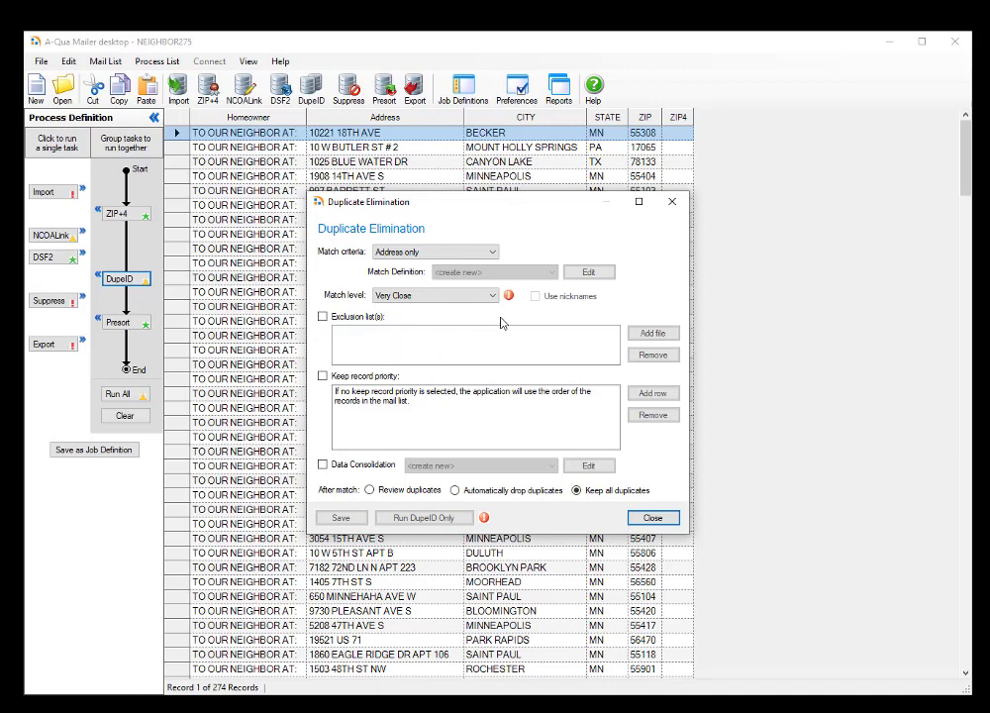
mouse_move(512, 303)
mouse_move(509, 301)
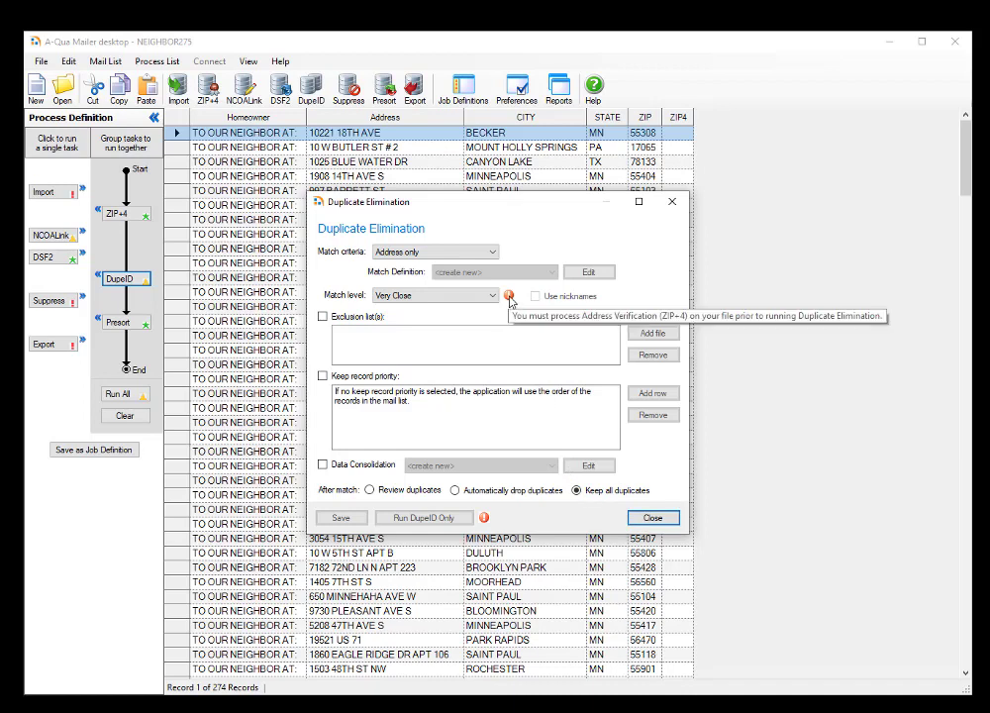
left_click(509, 297)
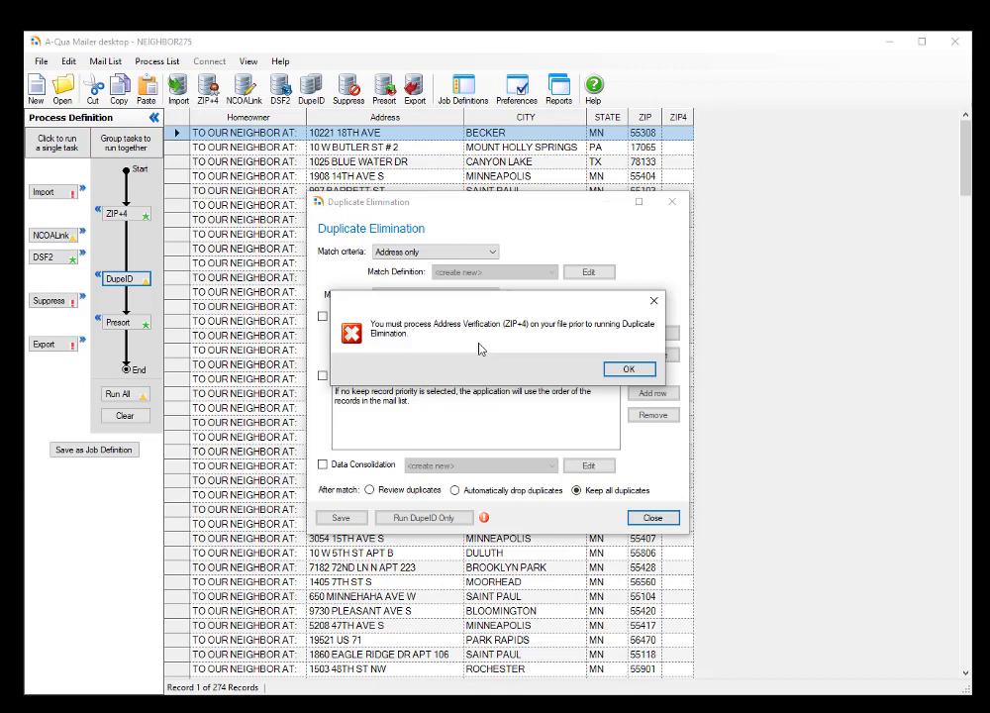
left_click(627, 371)
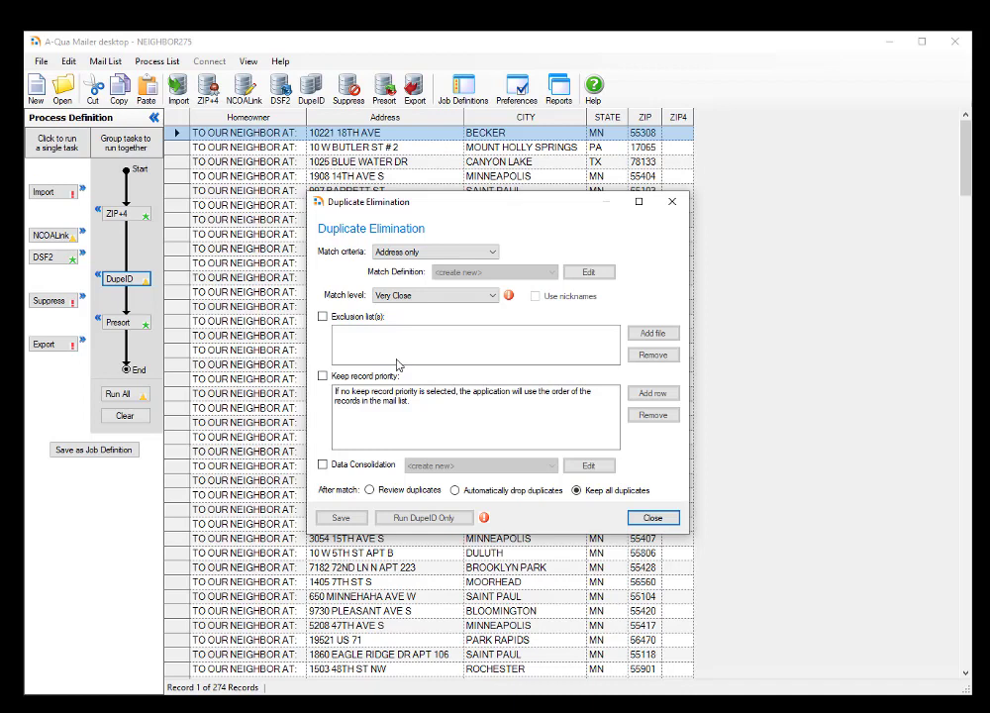
left_click(650, 518)
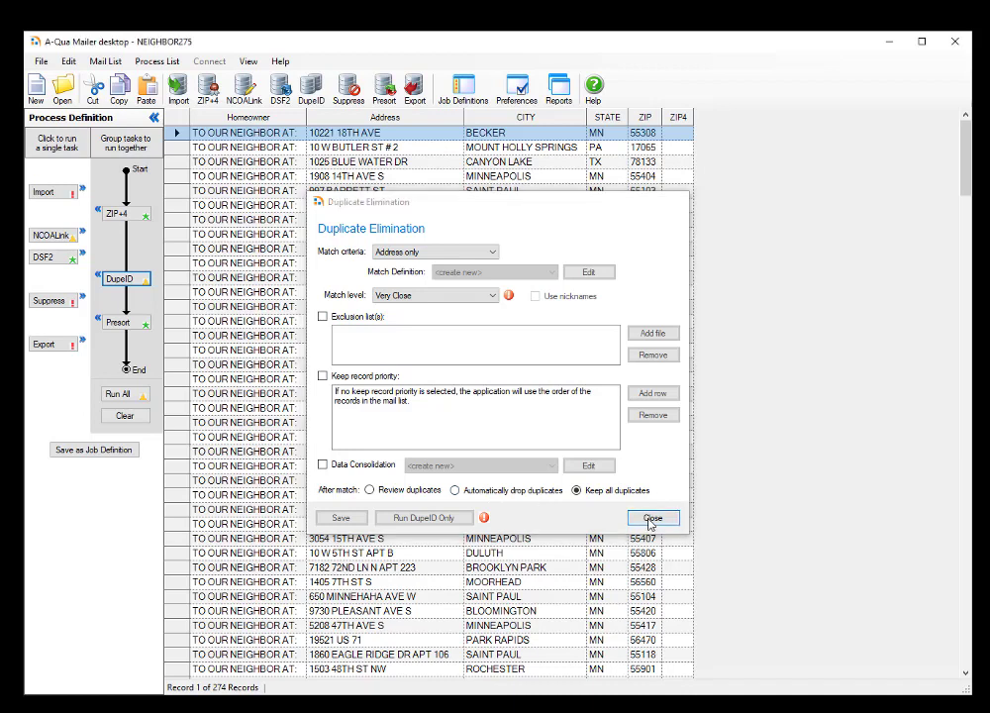
- Open the presort settings and view the available permit holders without selecting a different one
left_click(118, 325)
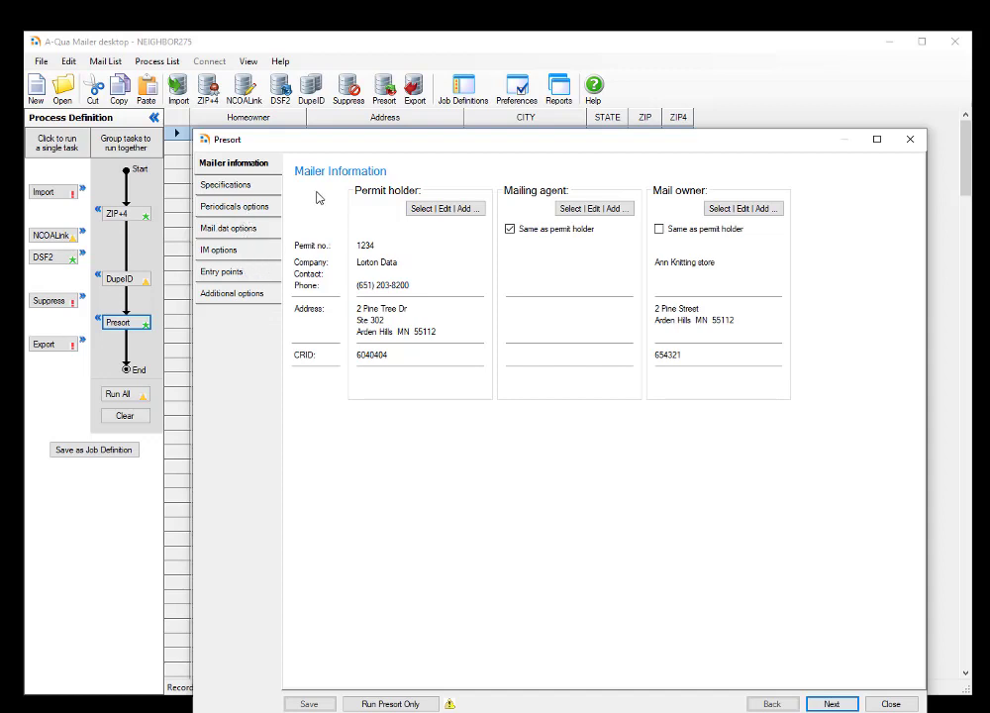
left_click(433, 209)
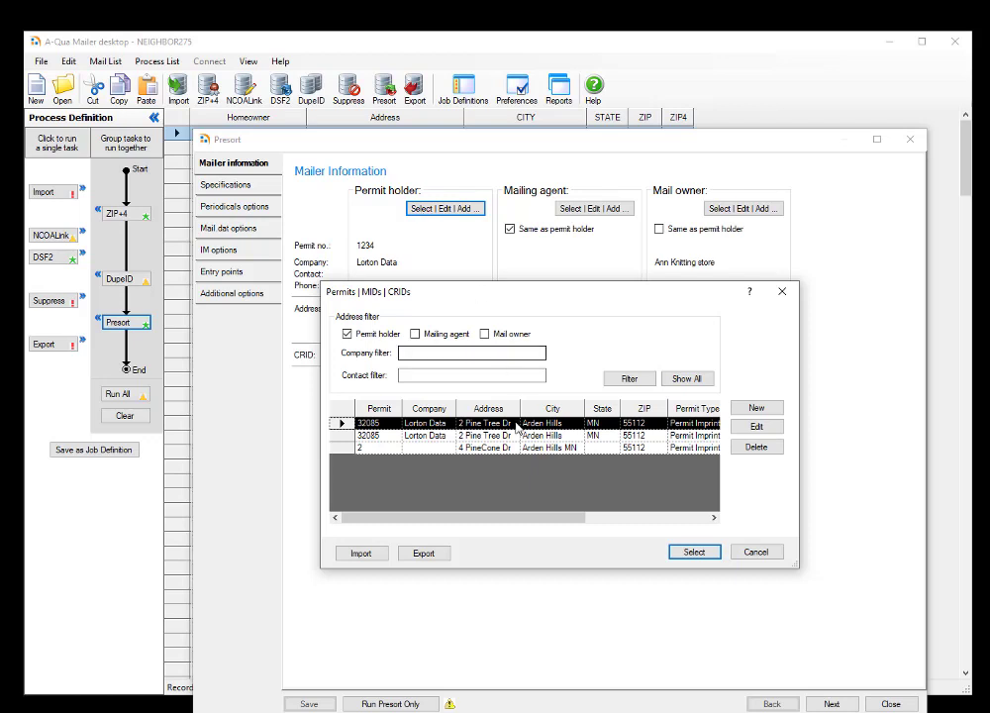
left_click(748, 552)
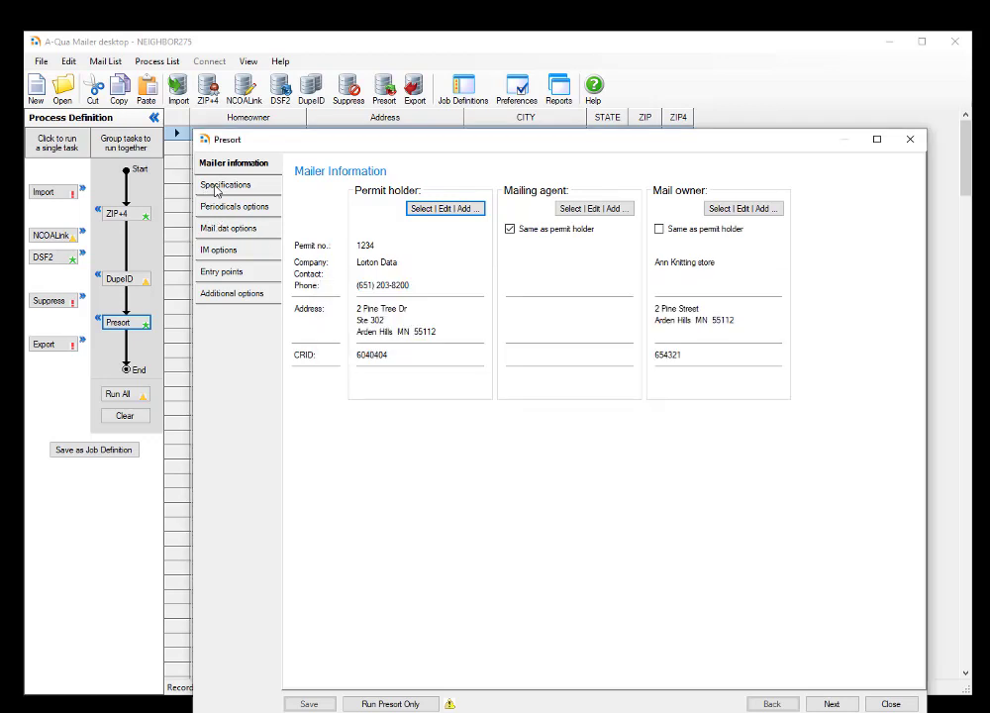
- In the presort specifications, set the weight to 0.500 oz, the mailing date to 3/9/2023 and the Move Update date to 3/2/2023
left_click(217, 187)
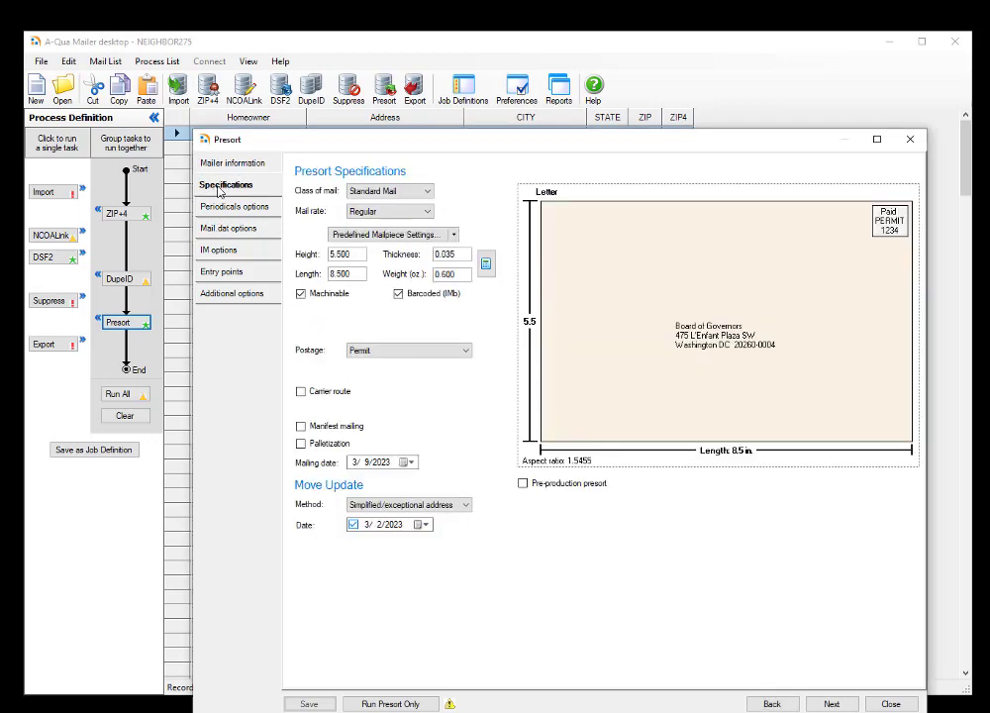
double_click(458, 276)
type("0")
left_click(406, 463)
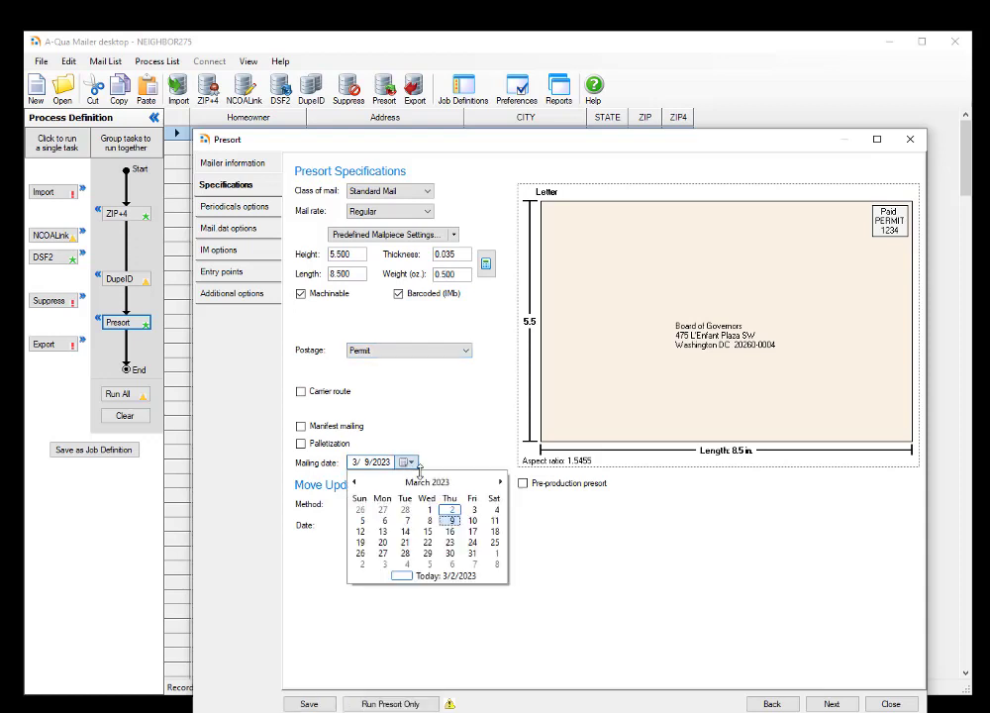
left_click(453, 525)
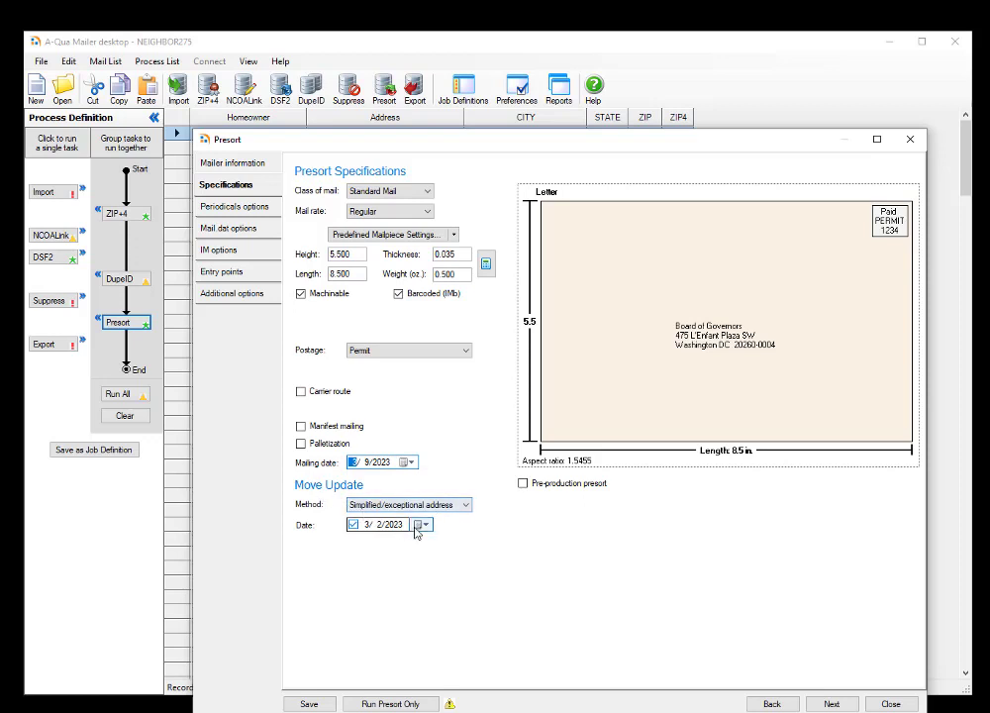
left_click(415, 525)
left_click(451, 565)
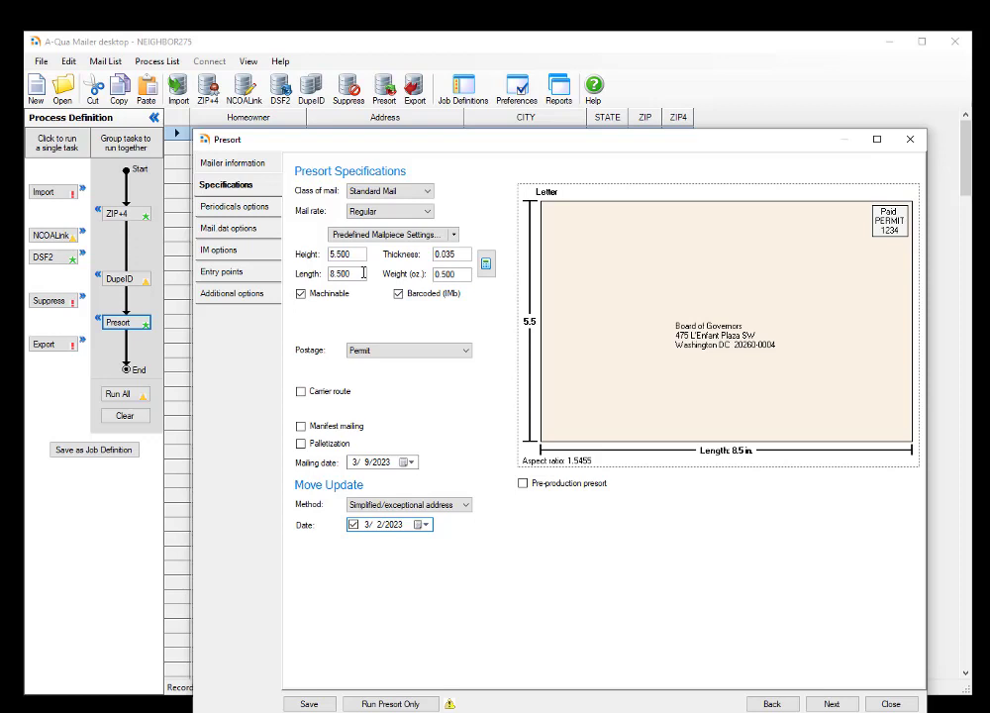
- Try a mailpiece length of 12 in, examine the resulting alerts, and set the length back to 8.5 in
double_click(363, 273)
type("12")
double_click(360, 254)
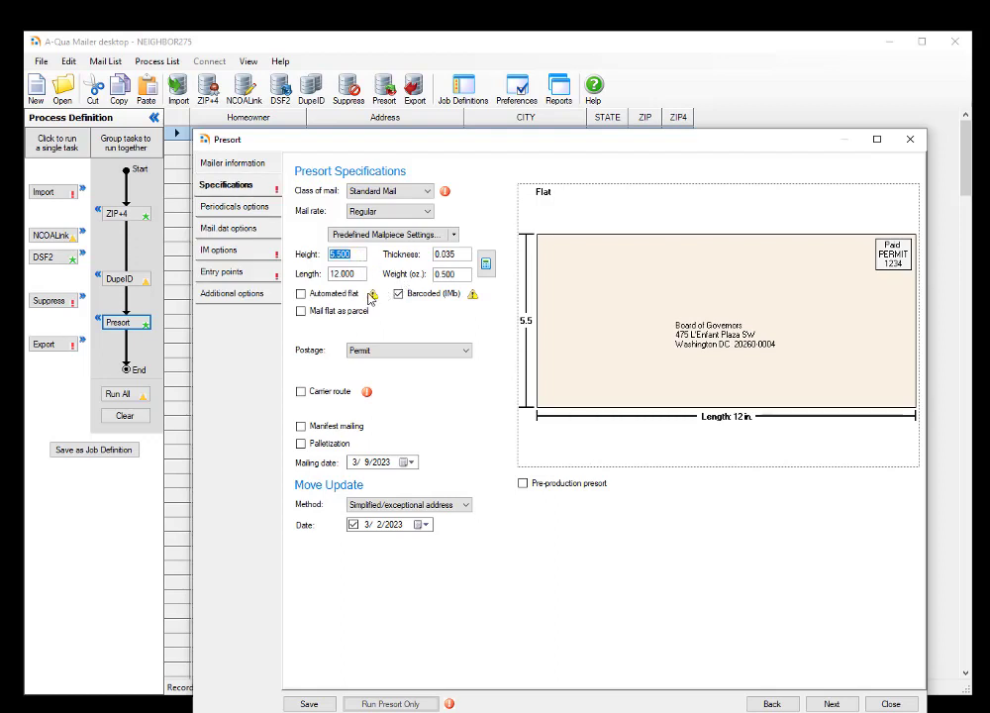
mouse_move(373, 299)
mouse_move(444, 197)
left_click(363, 274)
type("8.5")
key("shift+Tab")
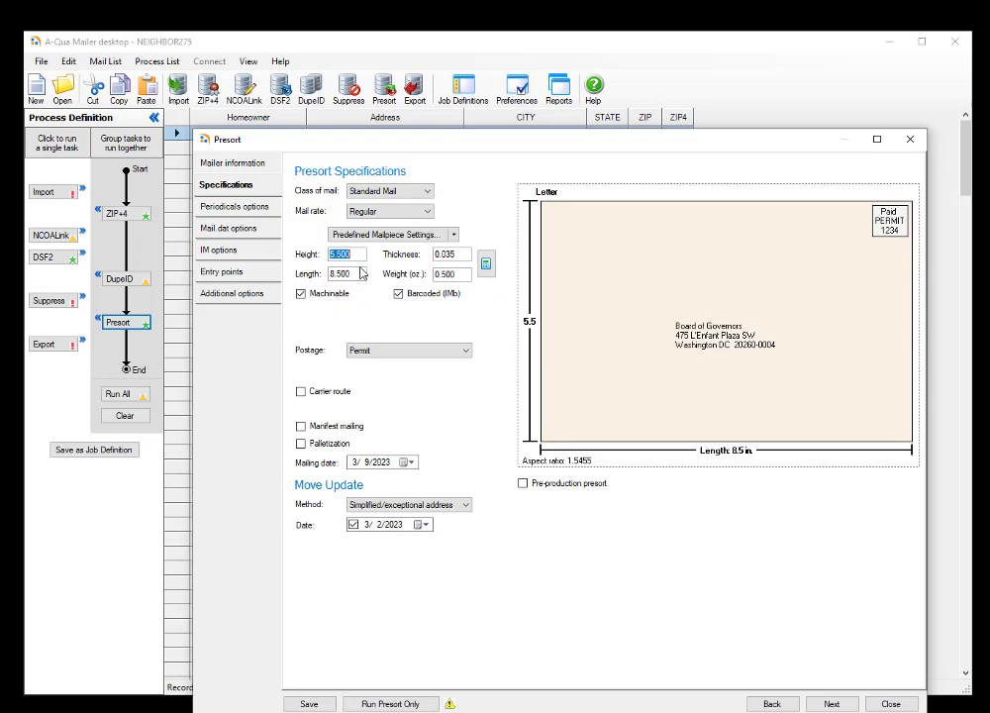
- Review the Mail.dat, Intelligent Mail, entry point and additional presort options, and close the presort settings with the changes saved
left_click(827, 703)
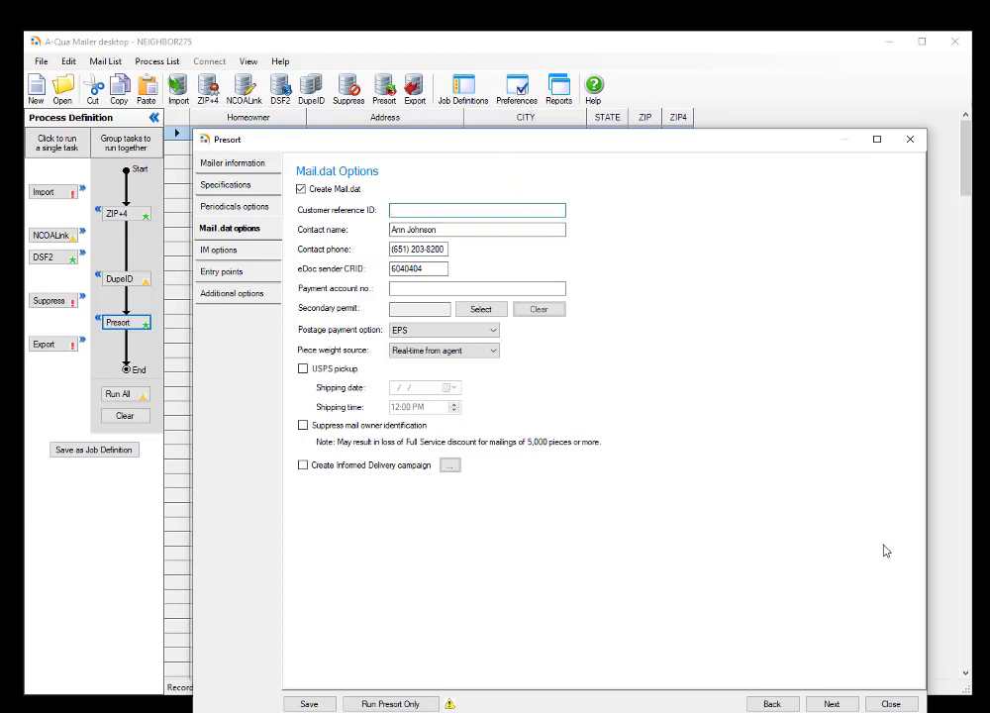
left_click(832, 704)
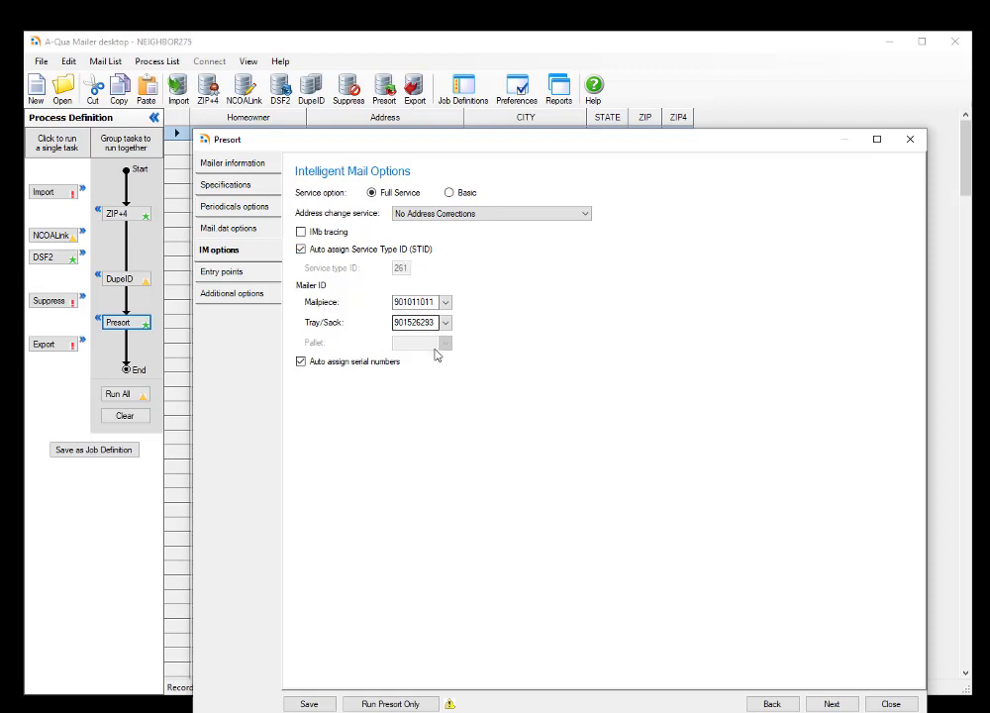
left_click(832, 704)
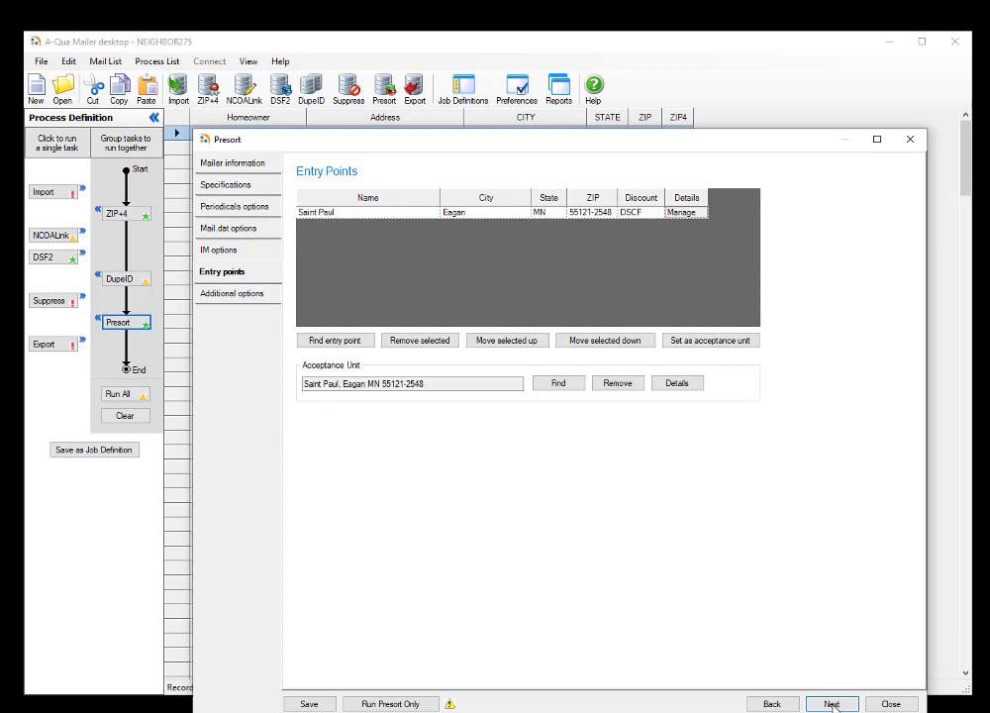
left_click(833, 704)
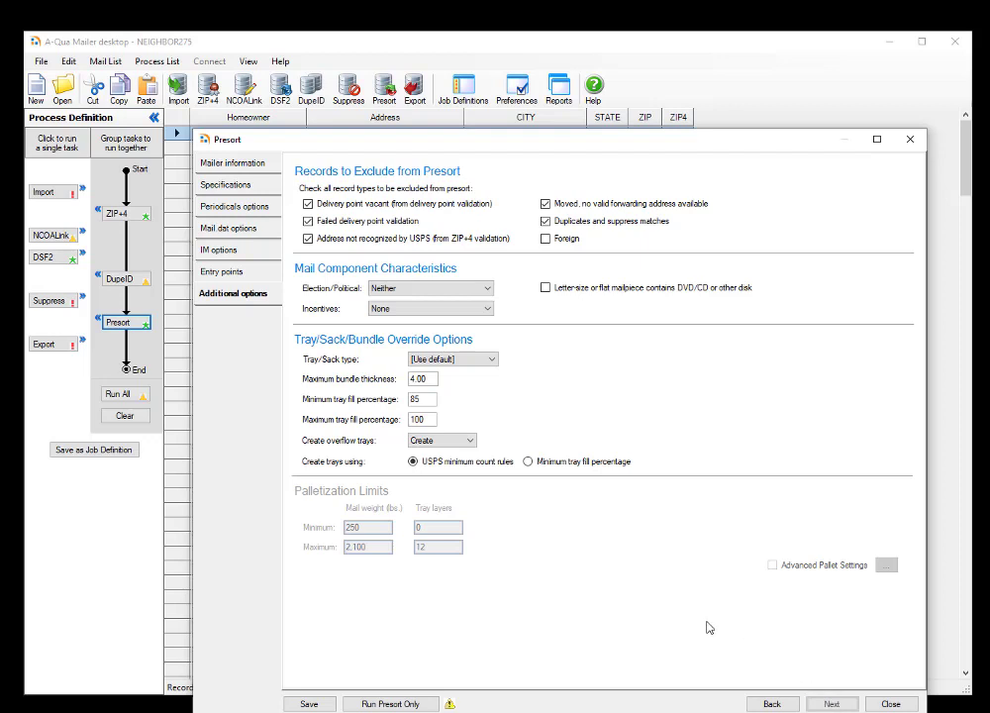
left_click(458, 317)
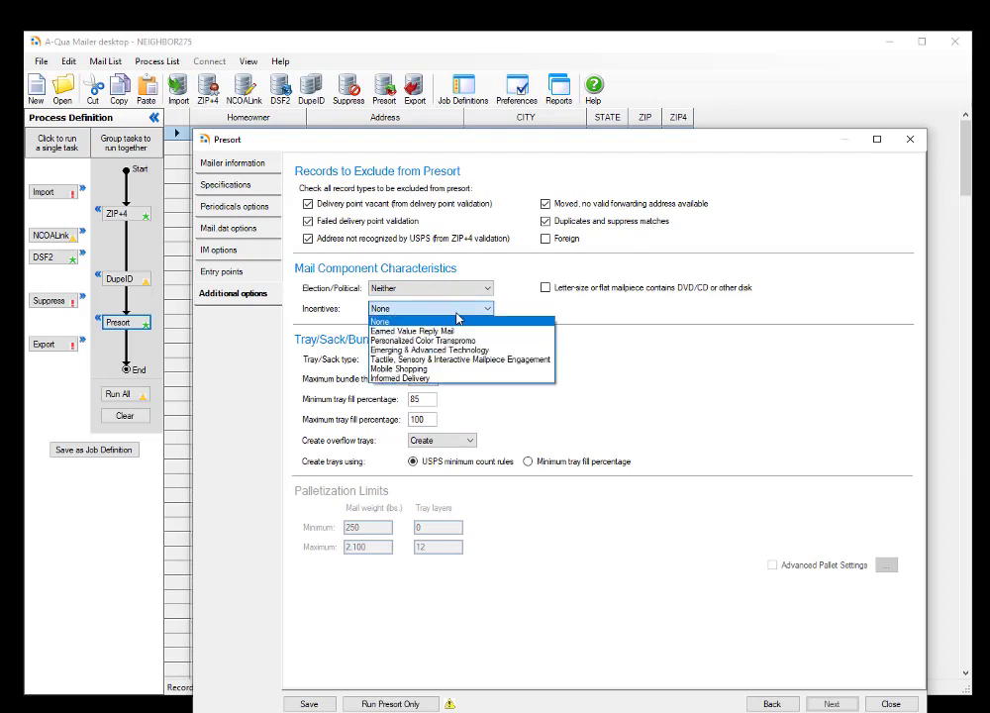
left_click(457, 316)
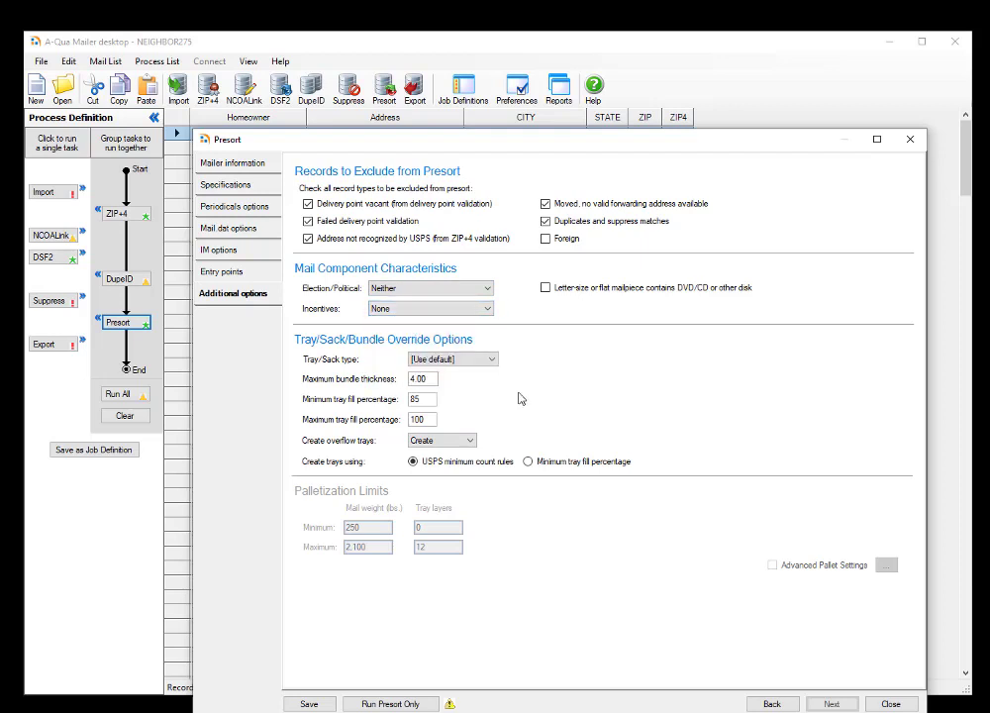
left_click(884, 704)
left_click(589, 432)
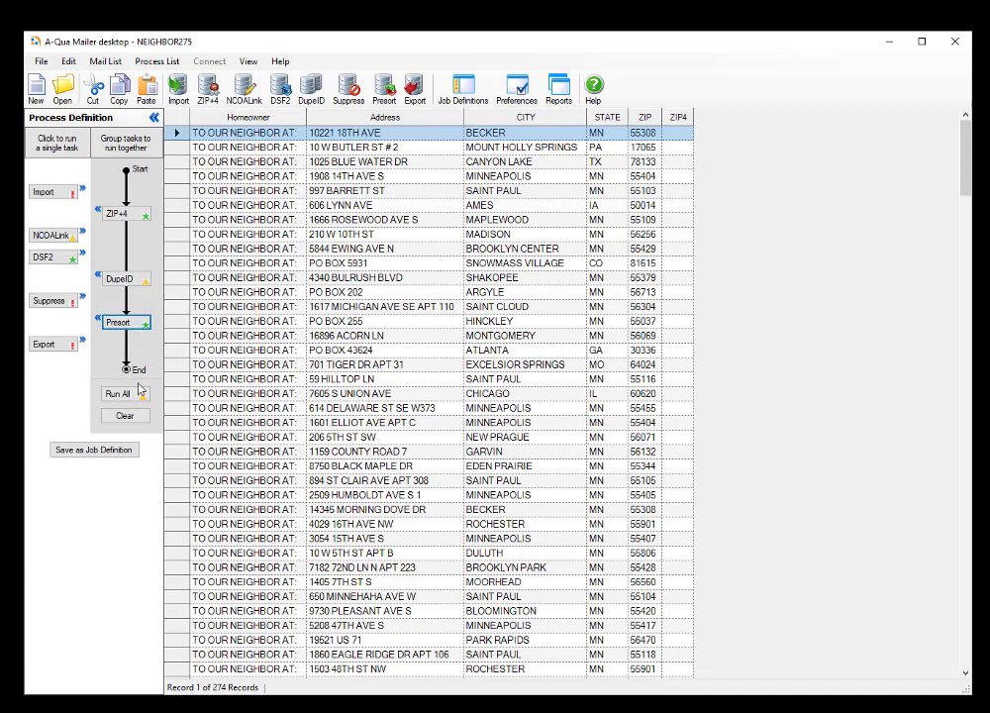
- Recheck the match level alert in the duplicate elimination settings and close them without changes
left_click(119, 279)
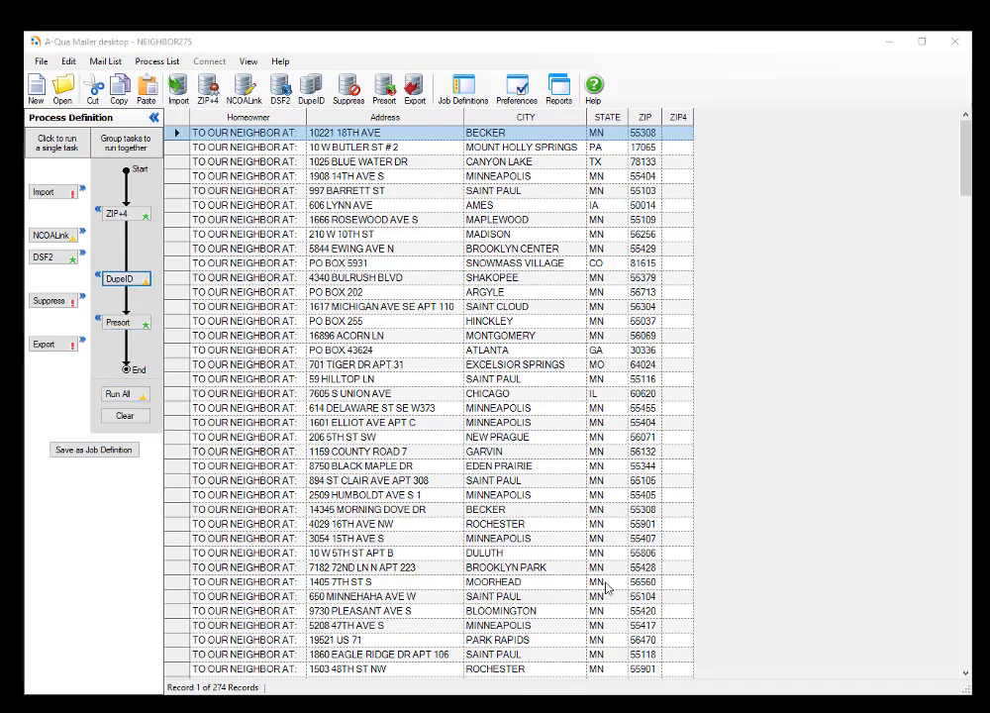
double_click(133, 281)
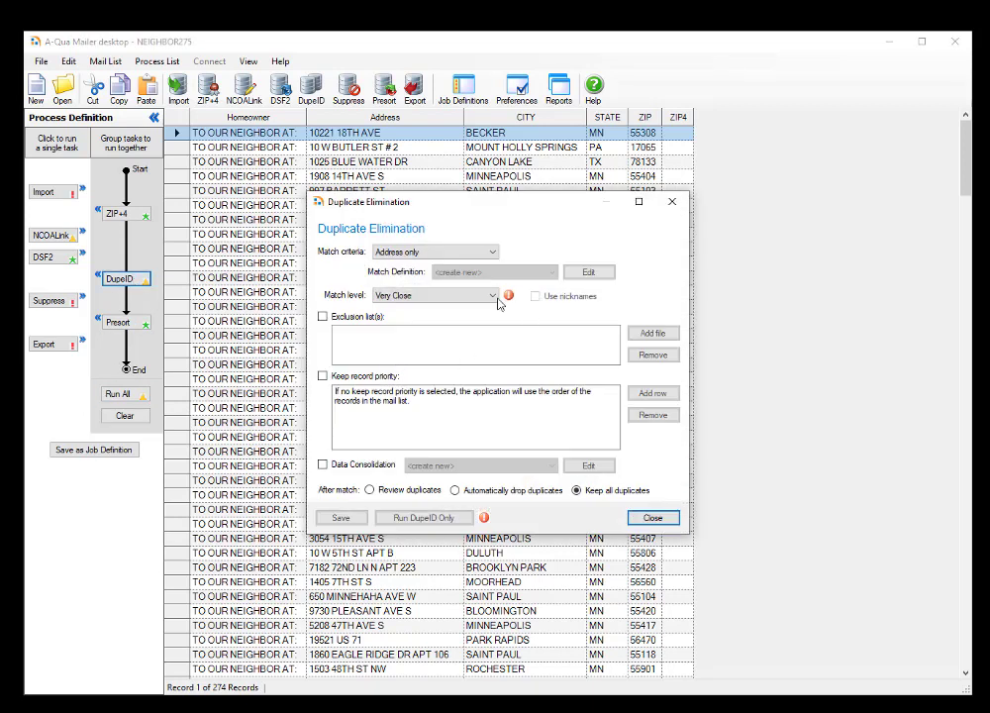
mouse_move(510, 301)
left_click(653, 518)
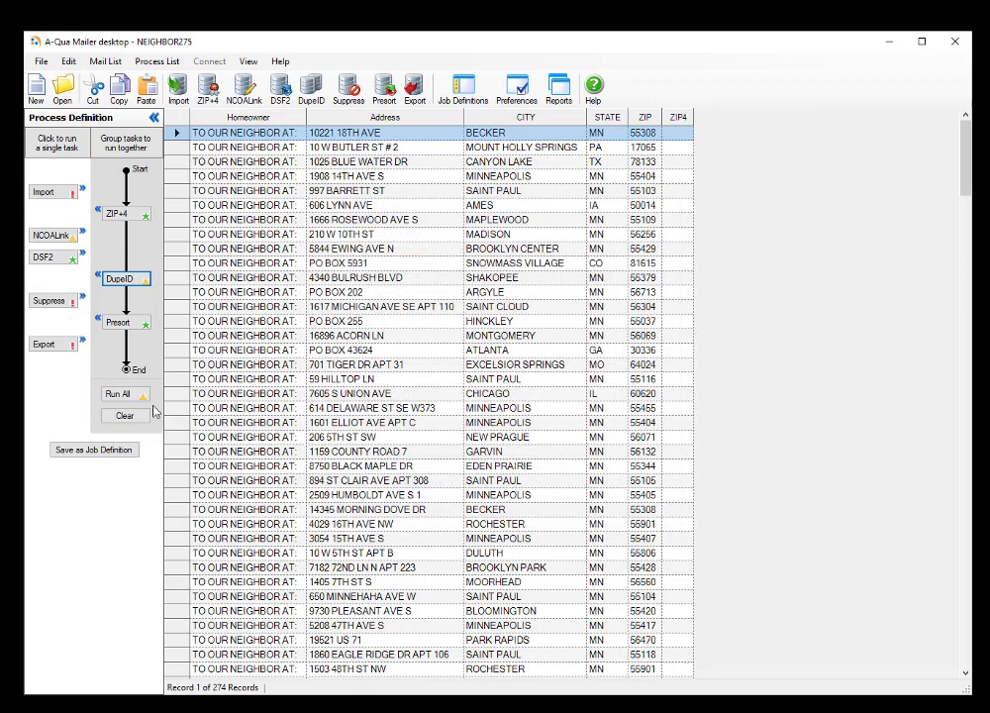
- Run the grouped ZIP+4, DupeID and Presort tasks on the mail list and dismiss the processing status
left_click(118, 394)
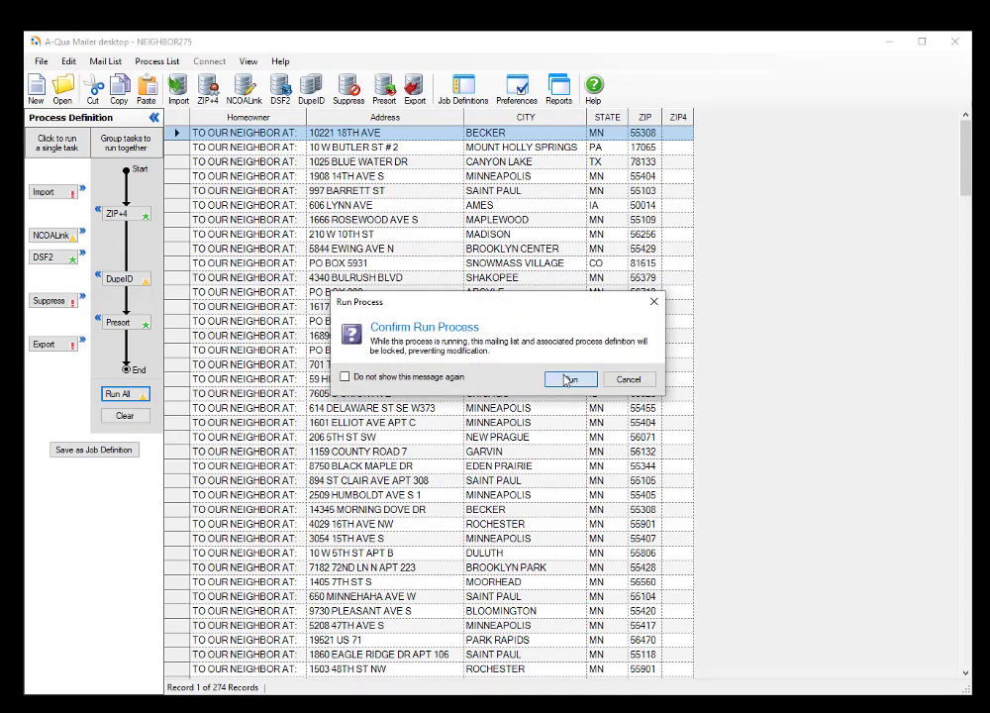
left_click(567, 379)
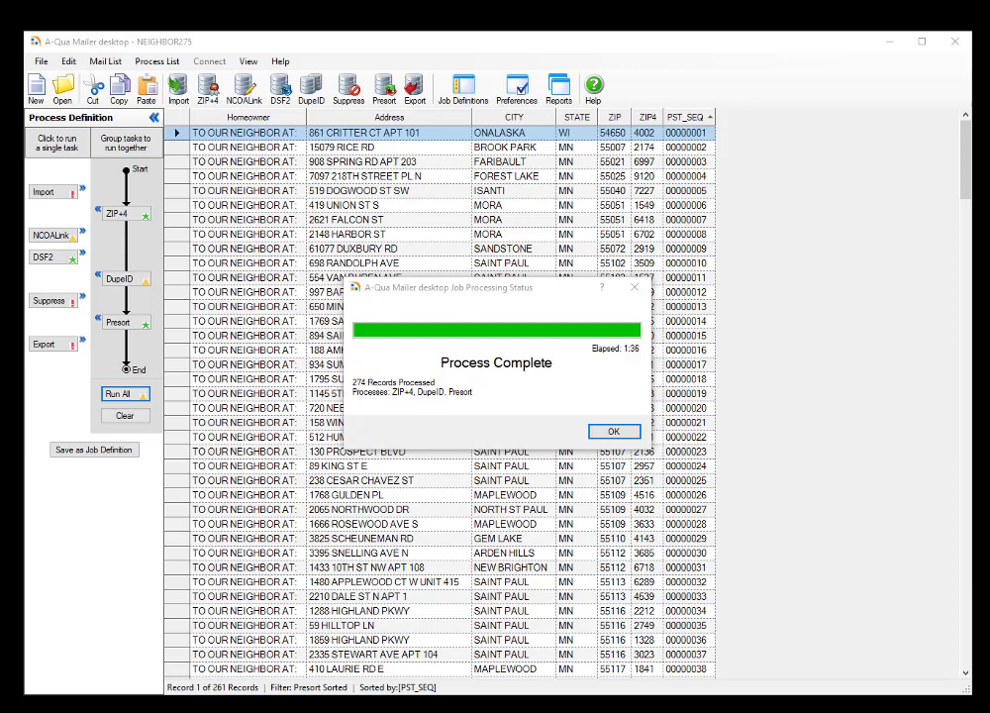
left_click(613, 432)
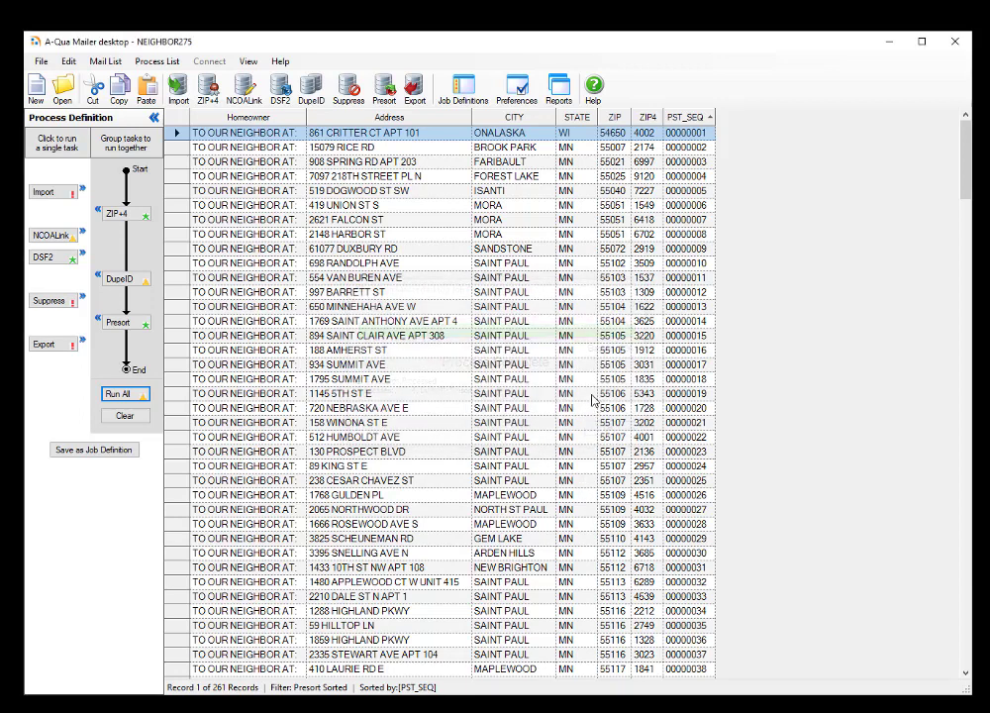
- Open the presort postage statement form from the 3/2/2023 2:35 PM reports and examine both pages
left_click(560, 90)
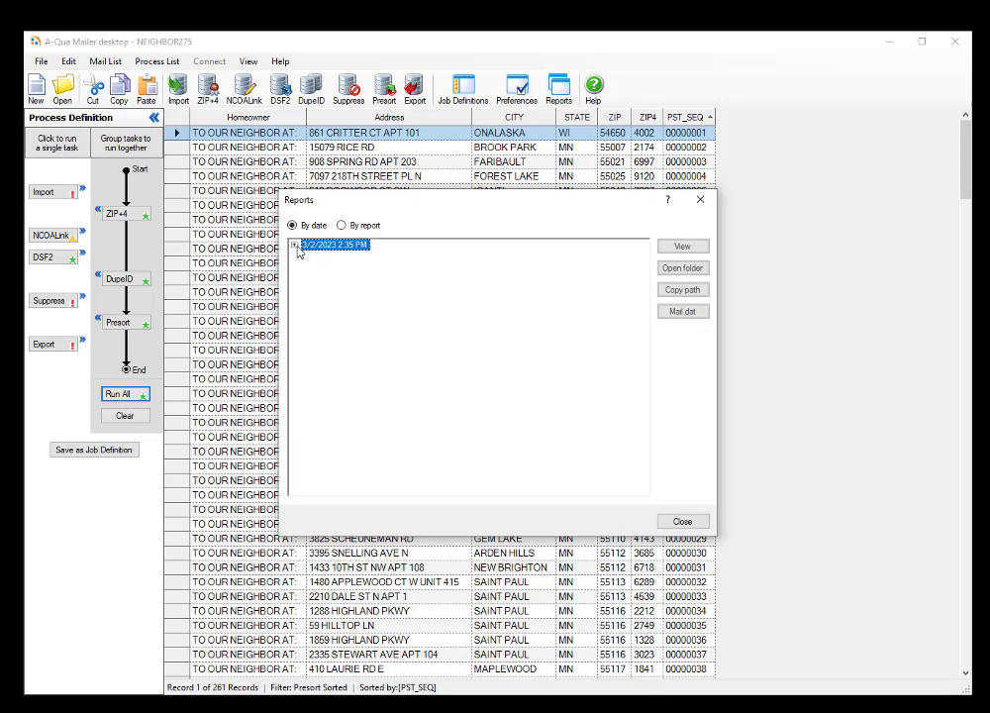
double_click(342, 245)
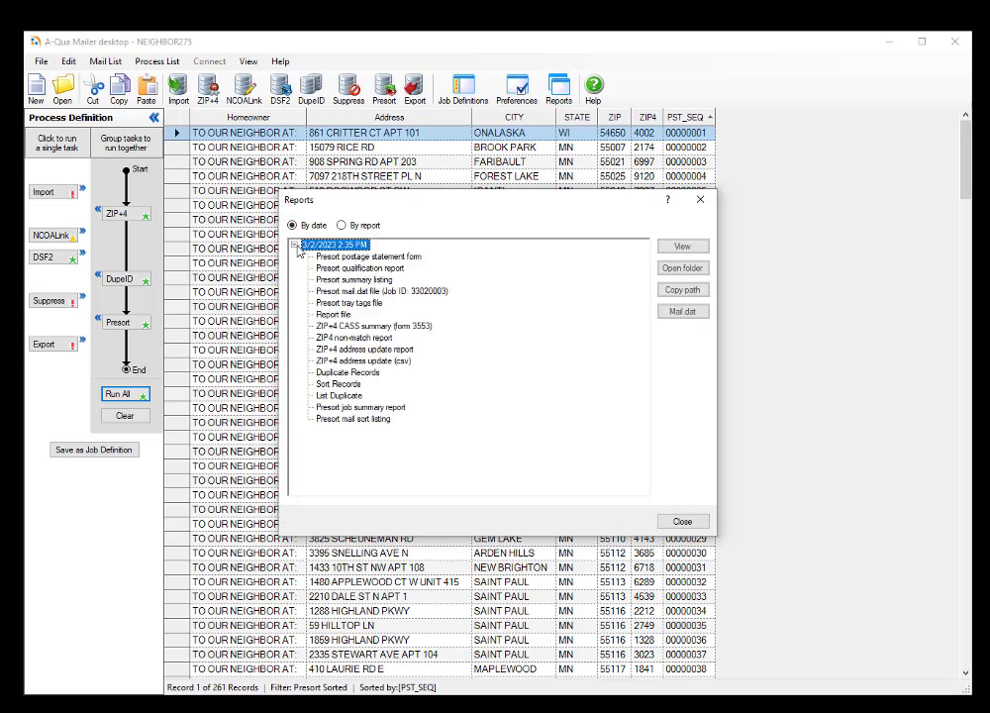
double_click(396, 258)
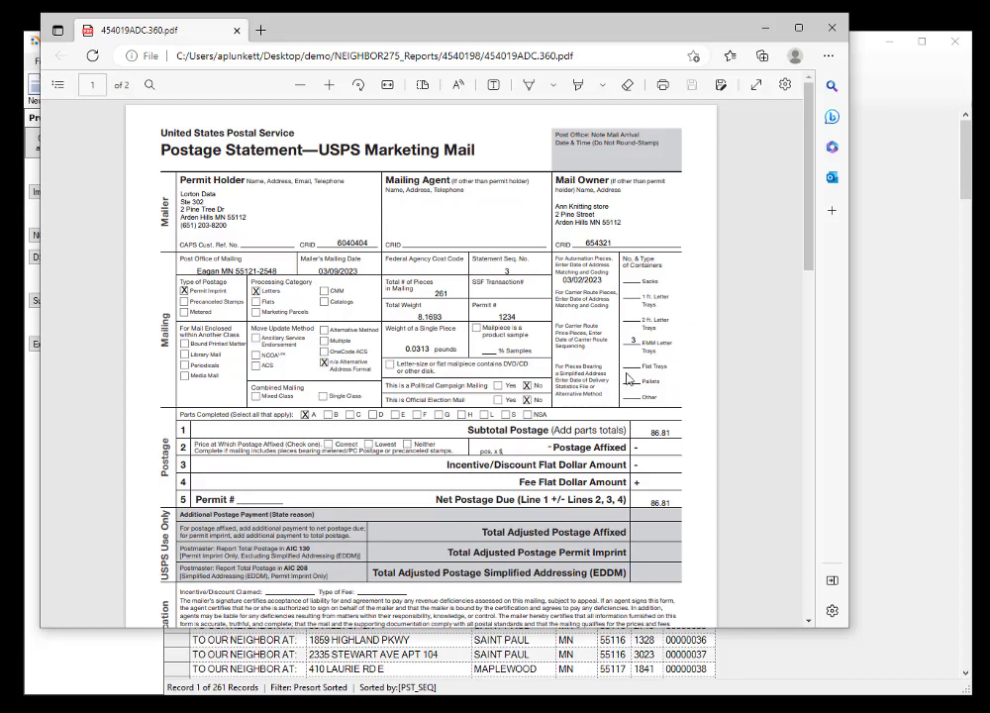
scroll(567, 421, "down", 8)
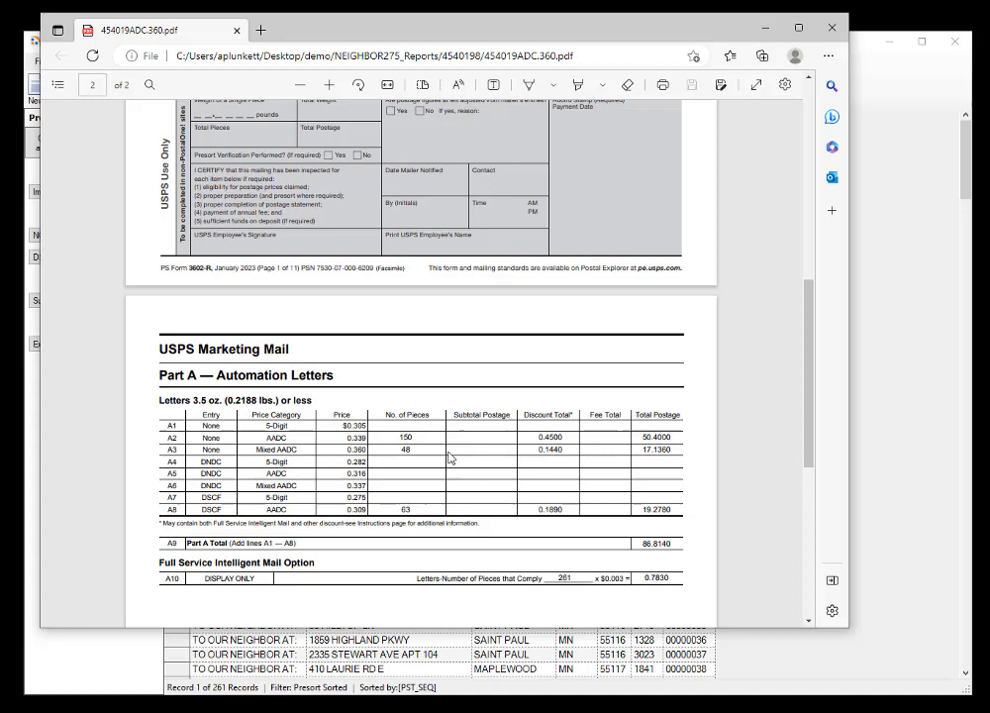
- Close the postage statement, open the folder containing the report files, and close it along with the reports list
scroll(479, 445, "up", 10)
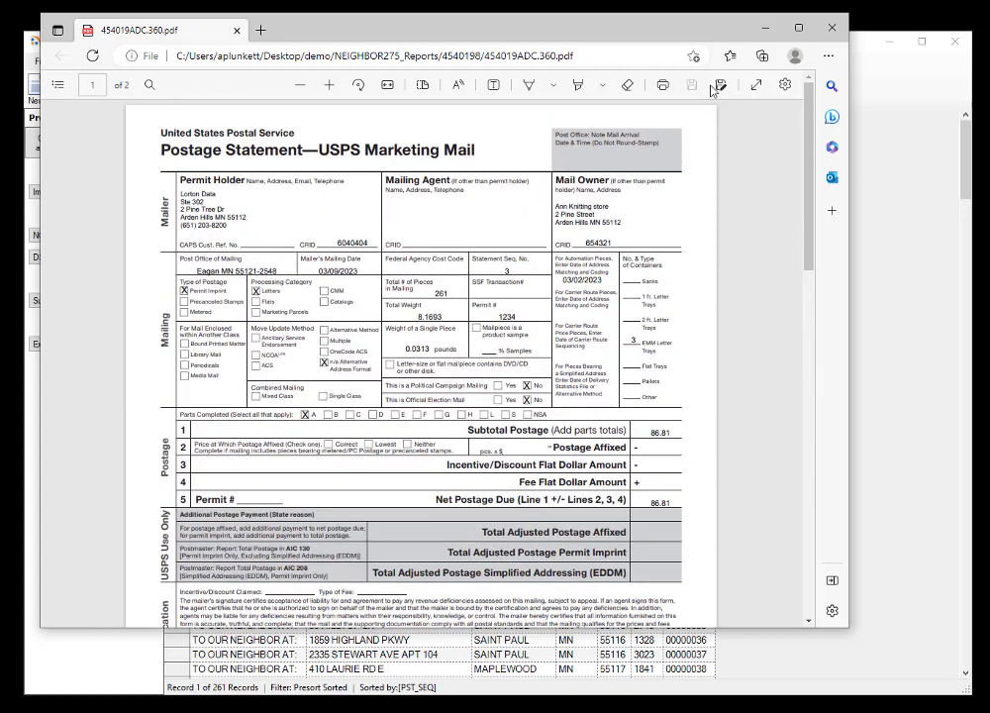
left_click(834, 35)
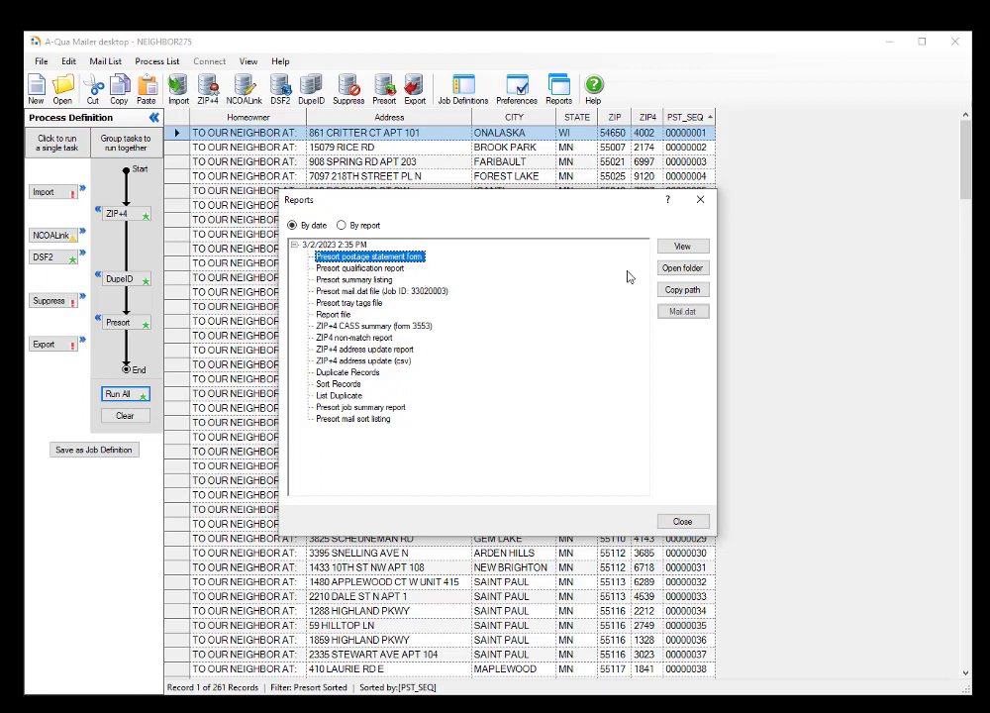
left_click(680, 269)
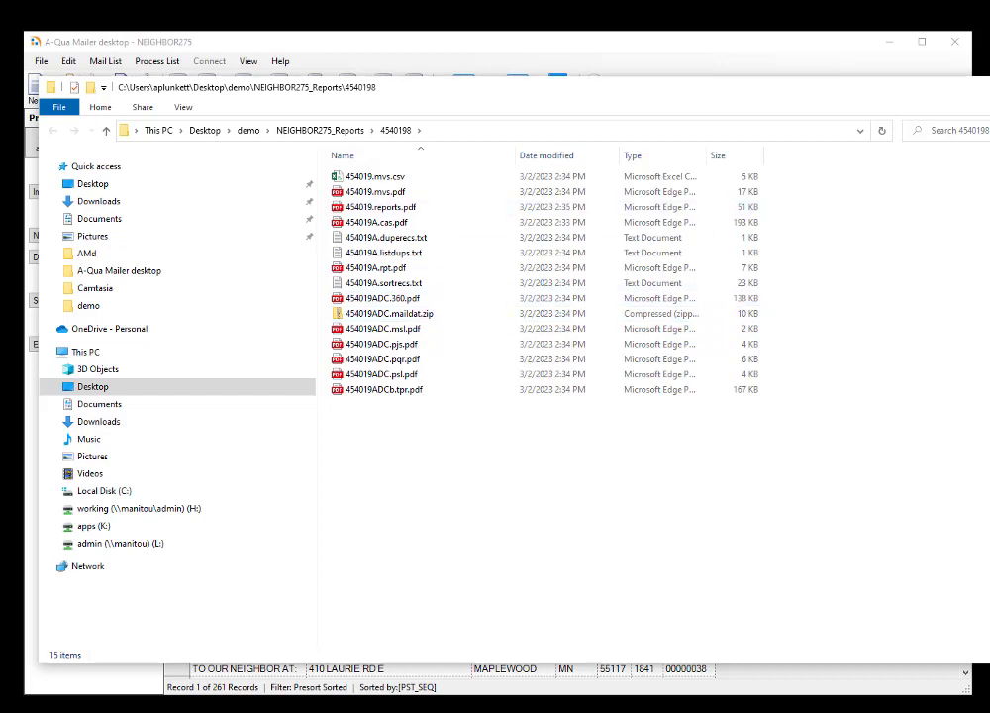
left_click(988, 87)
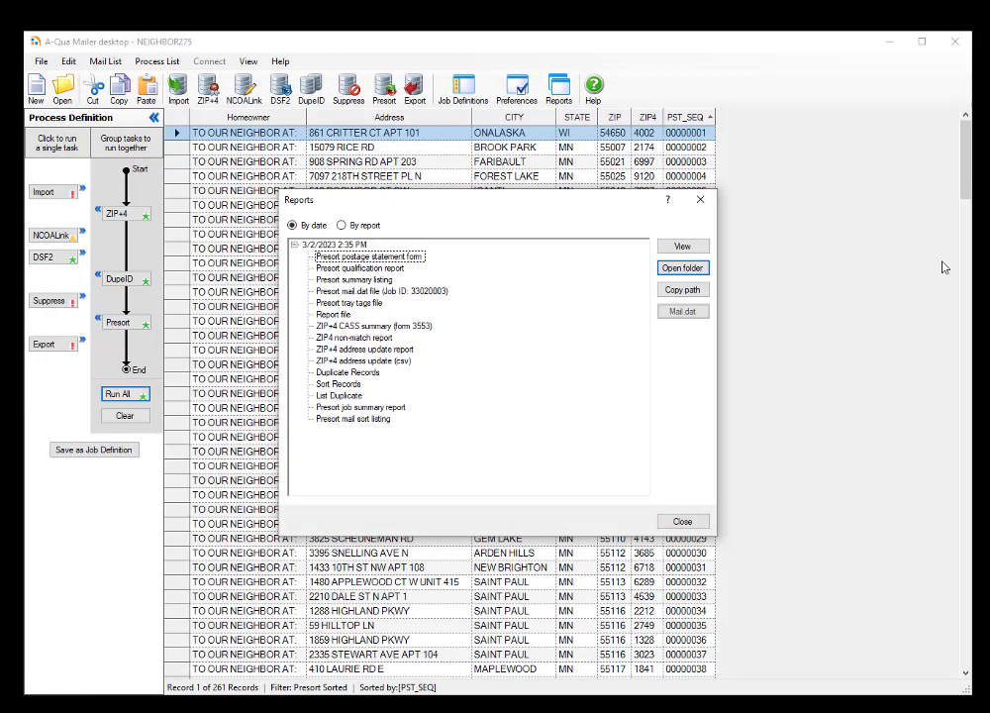
left_click(690, 528)
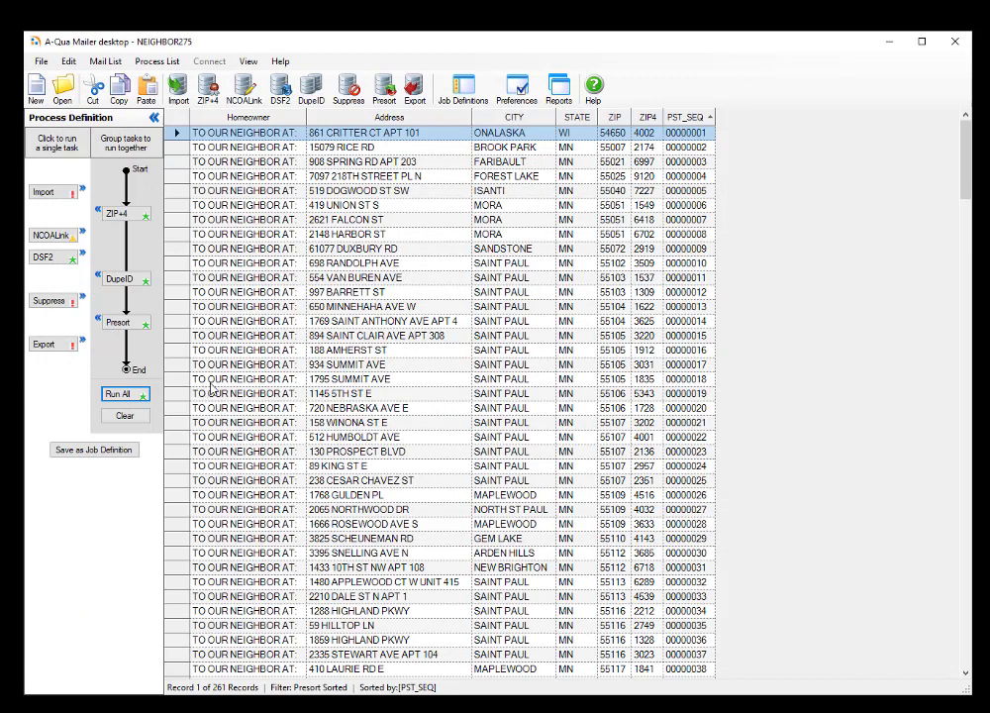
- Review the export format, record selection, file name and post-export options, and close the export settings without saving
left_click(46, 346)
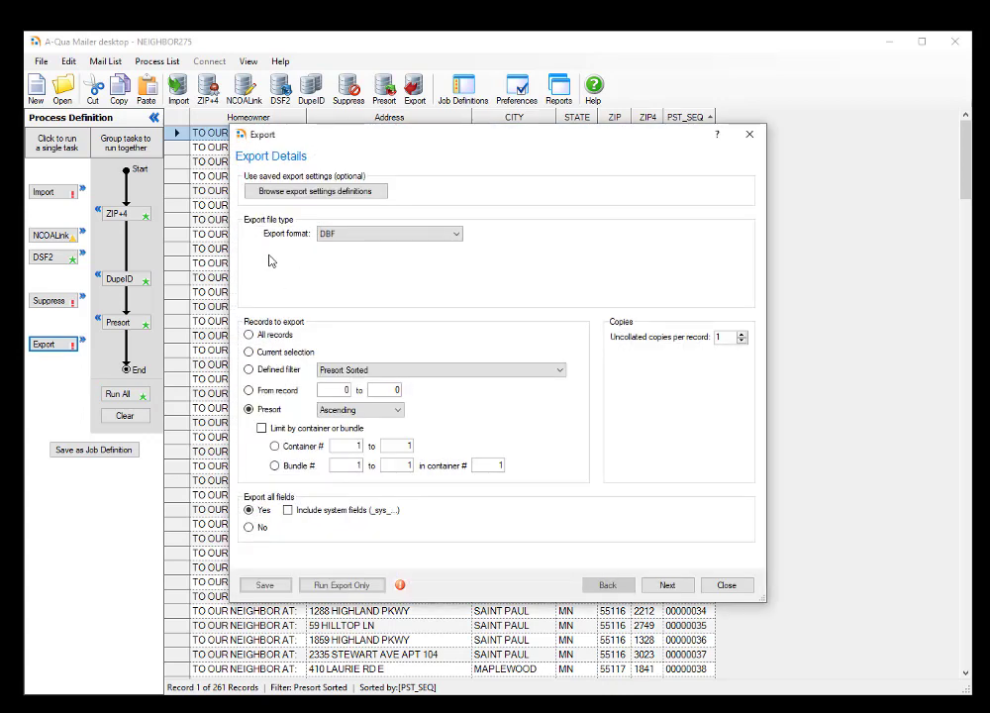
left_click(420, 235)
left_click(425, 265)
left_click(666, 587)
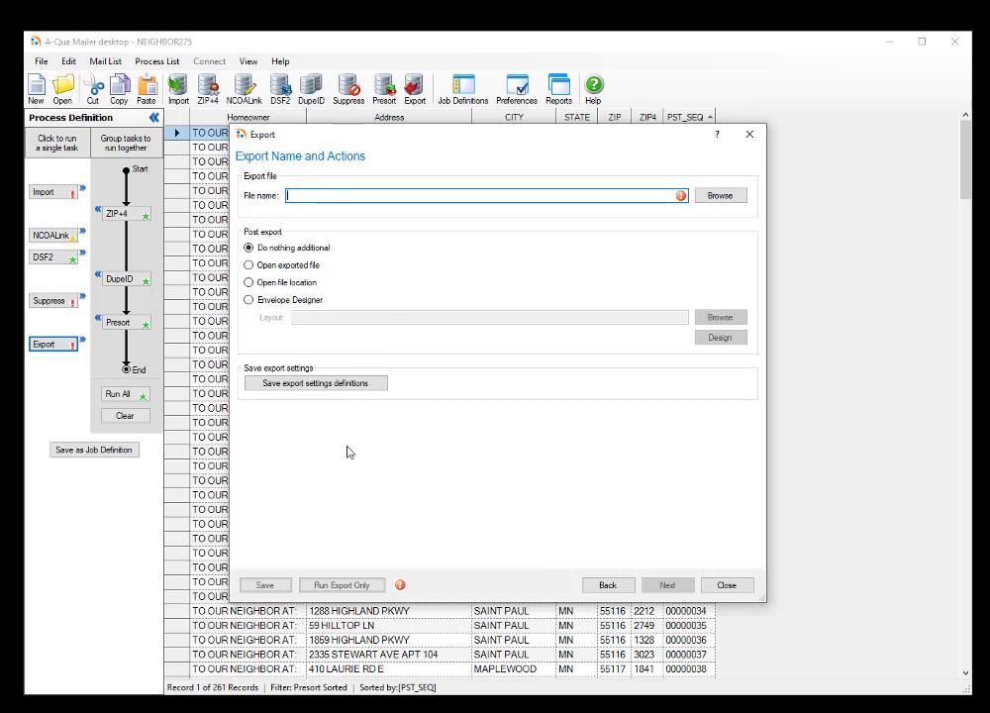
left_click(724, 586)
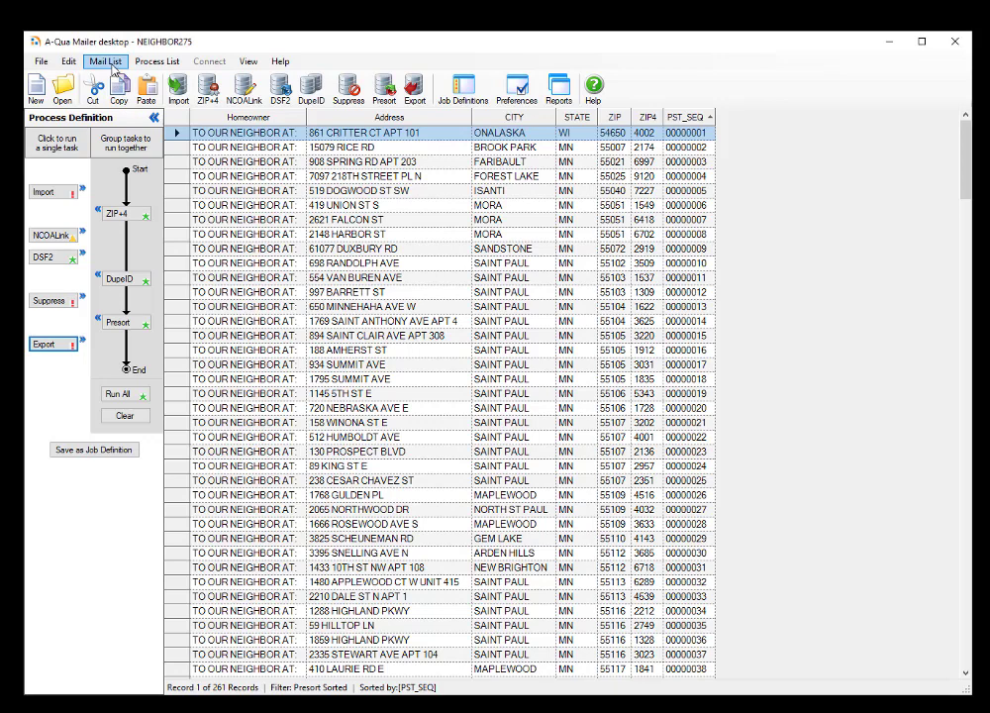
- Review the list of filters available for the mail list and leave without selecting one
left_click(114, 71)
left_click(146, 97)
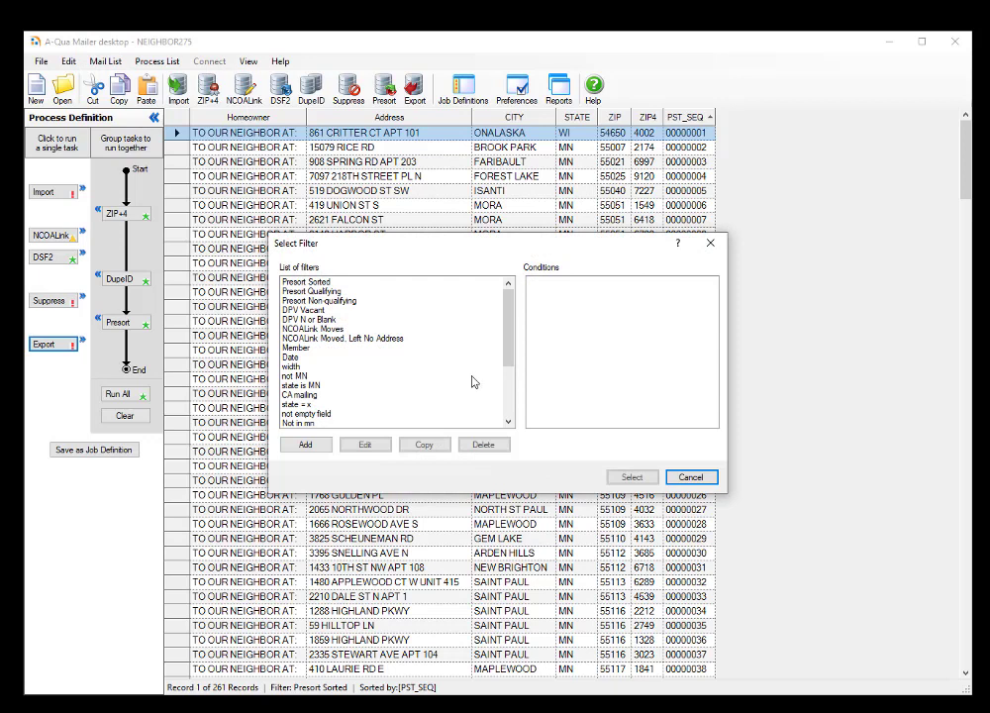
left_click(691, 478)
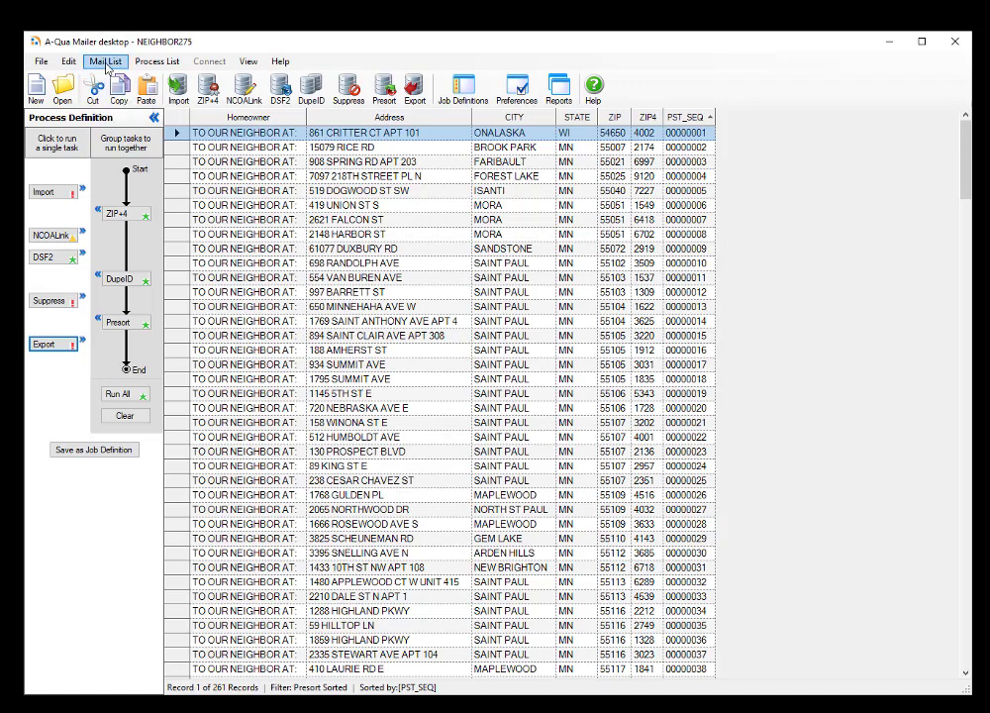
- Examine the Address field in the Mail List Control Panel, cancel without modifying it, and view the mail list commands
left_click(106, 69)
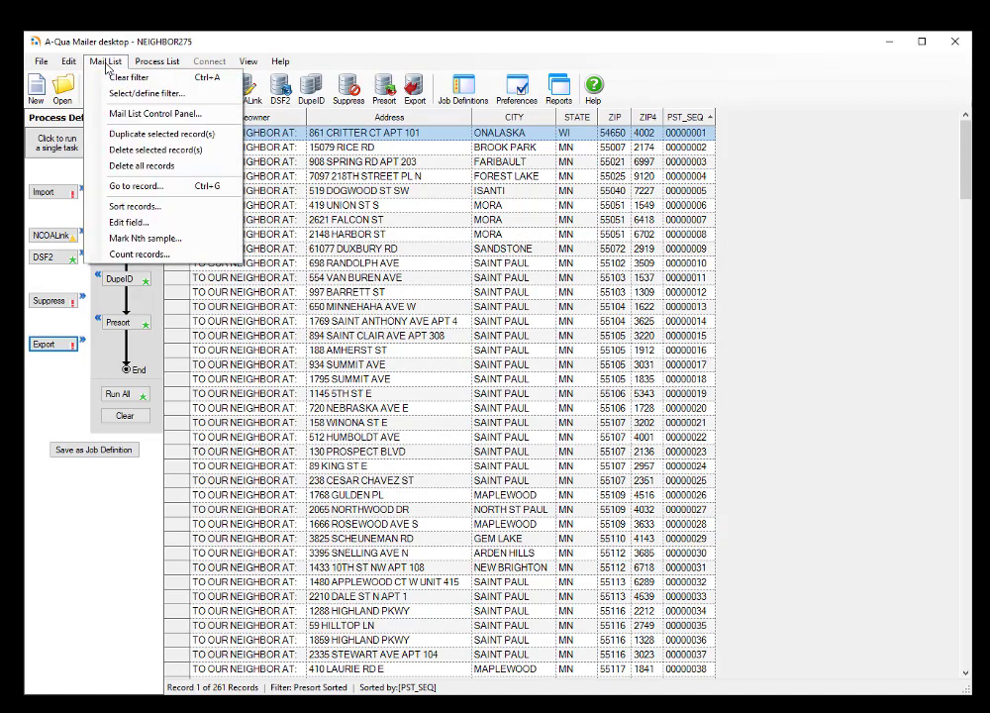
left_click(132, 113)
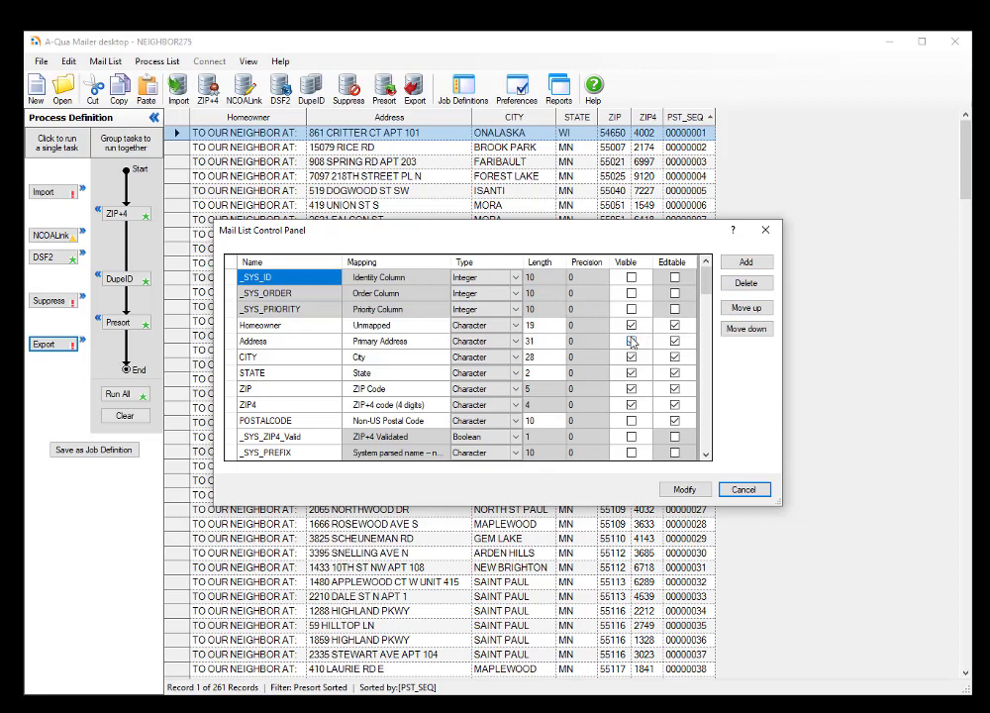
left_click(292, 346)
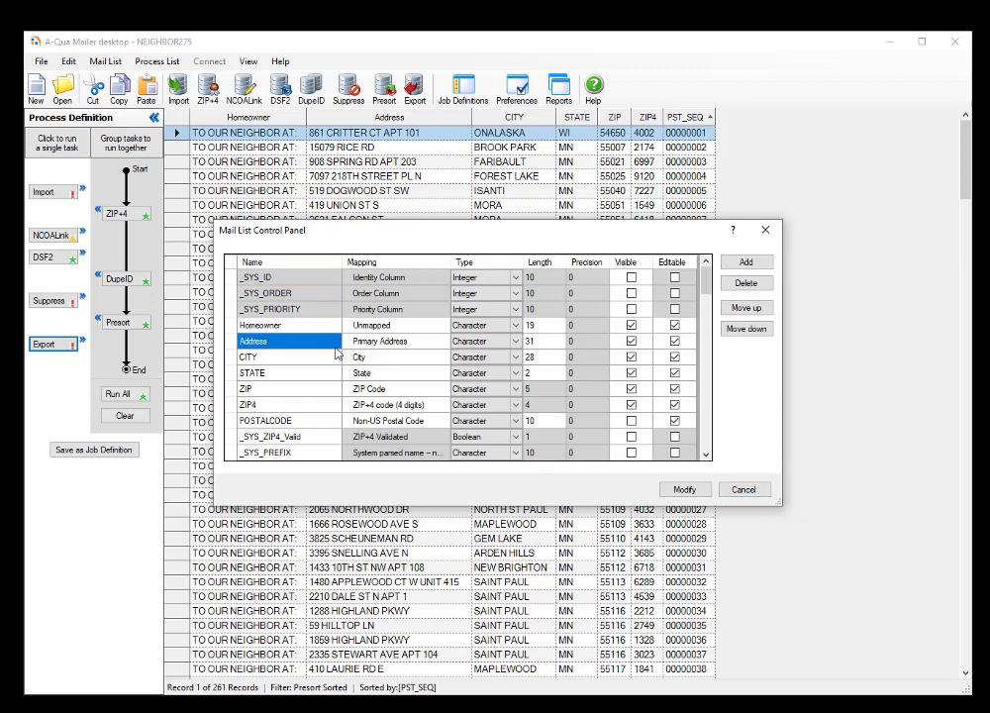
left_click(741, 490)
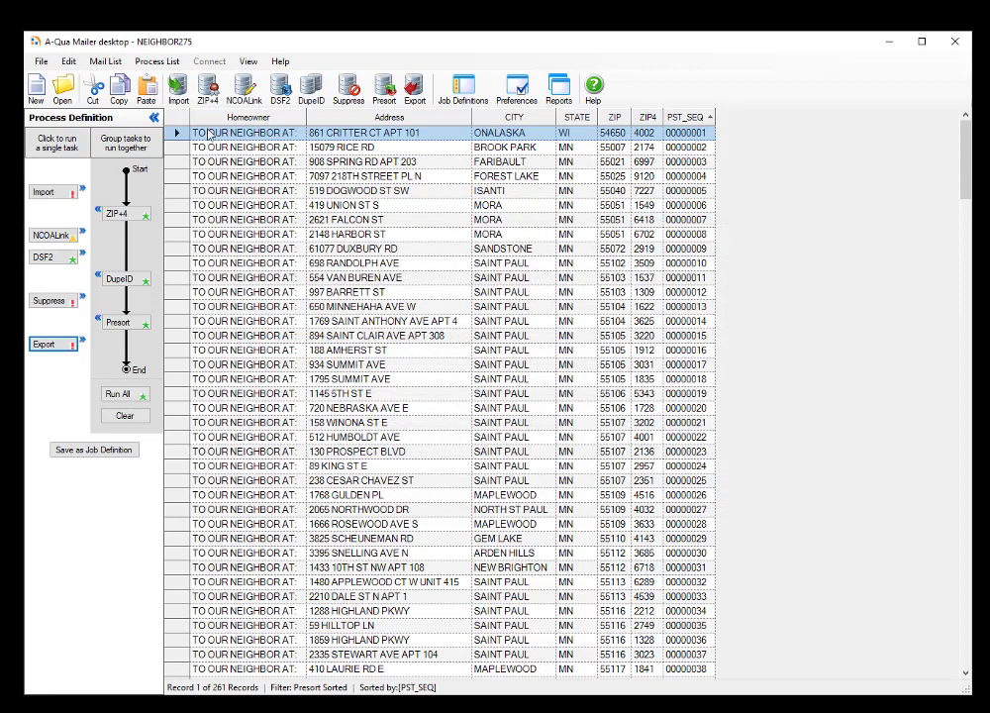
left_click(105, 62)
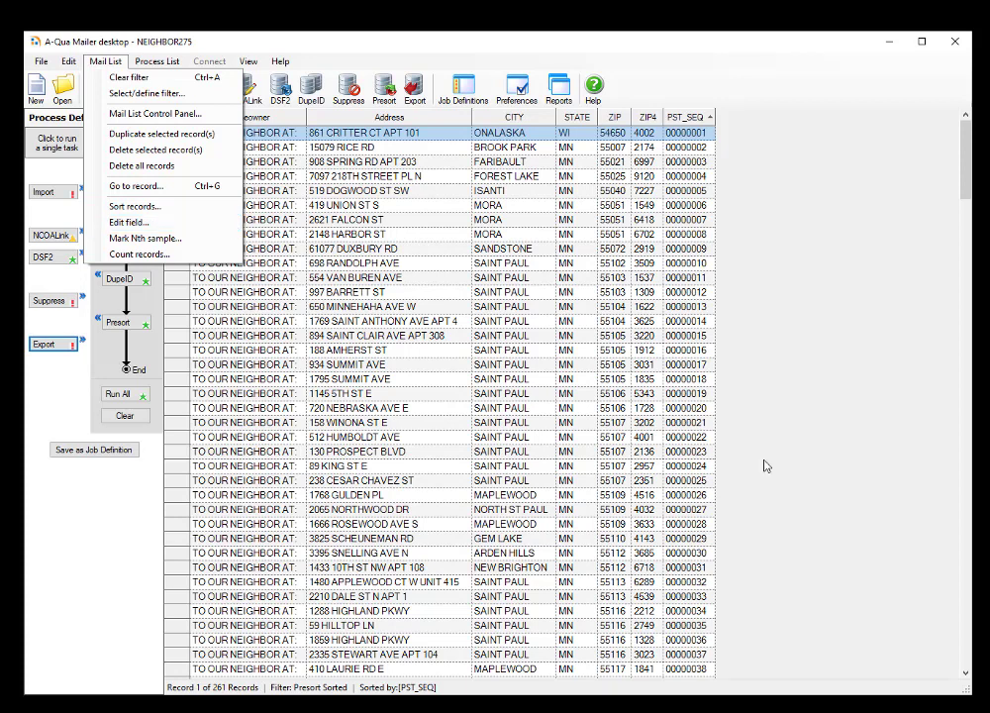
- Switch to the Lorton Data website in Firefox and examine the Industry and USPS Links among the client resources
key("alt+Tab")
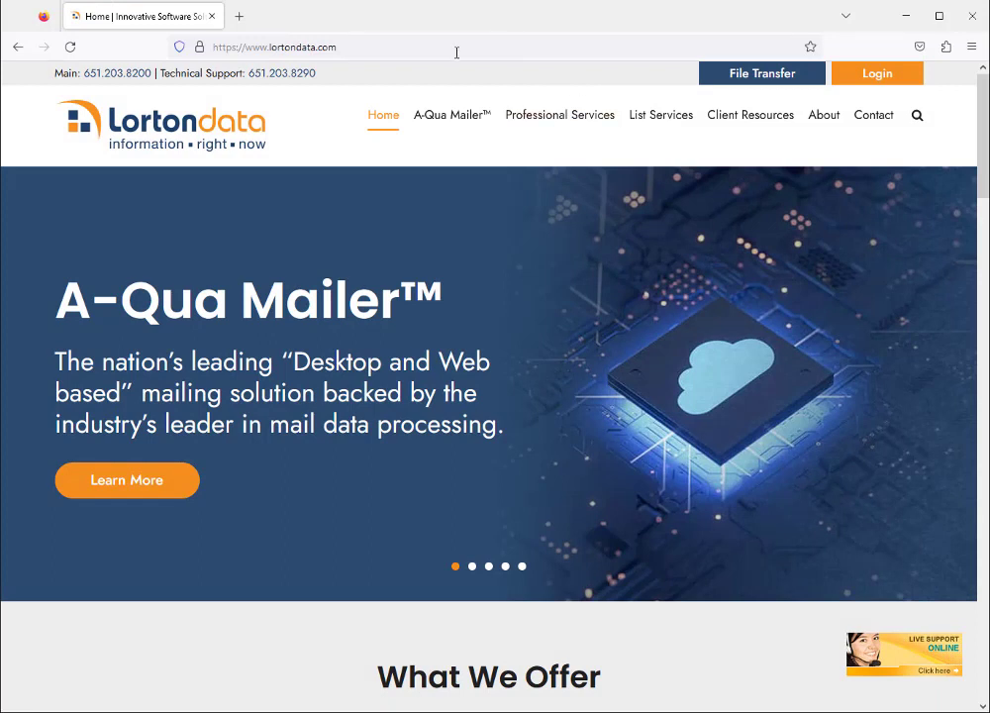
mouse_move(784, 126)
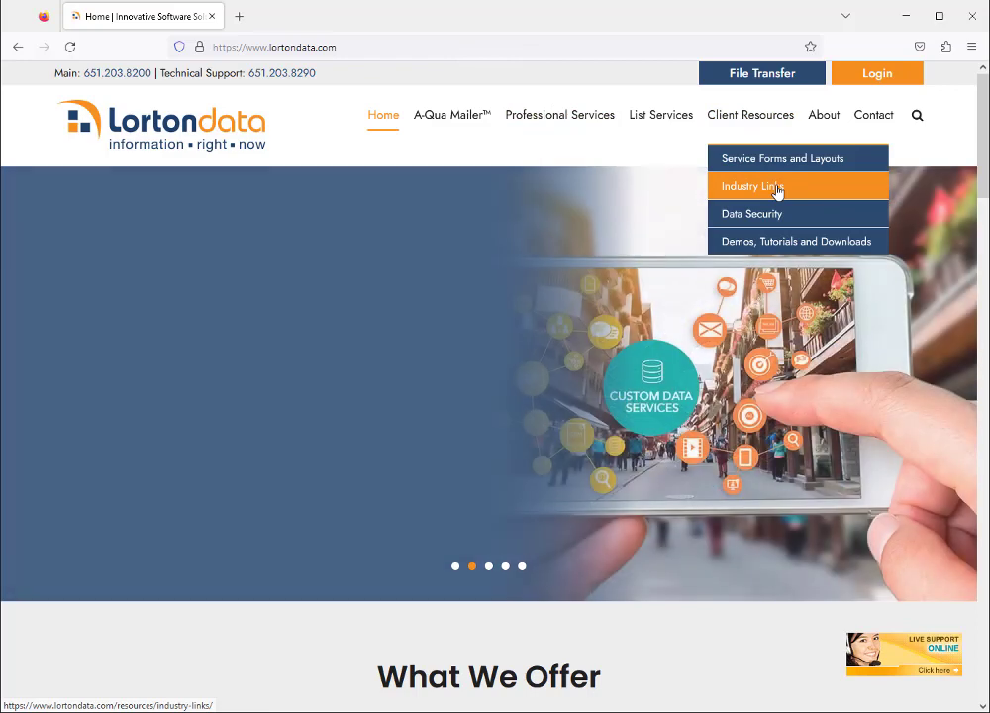
left_click(777, 189)
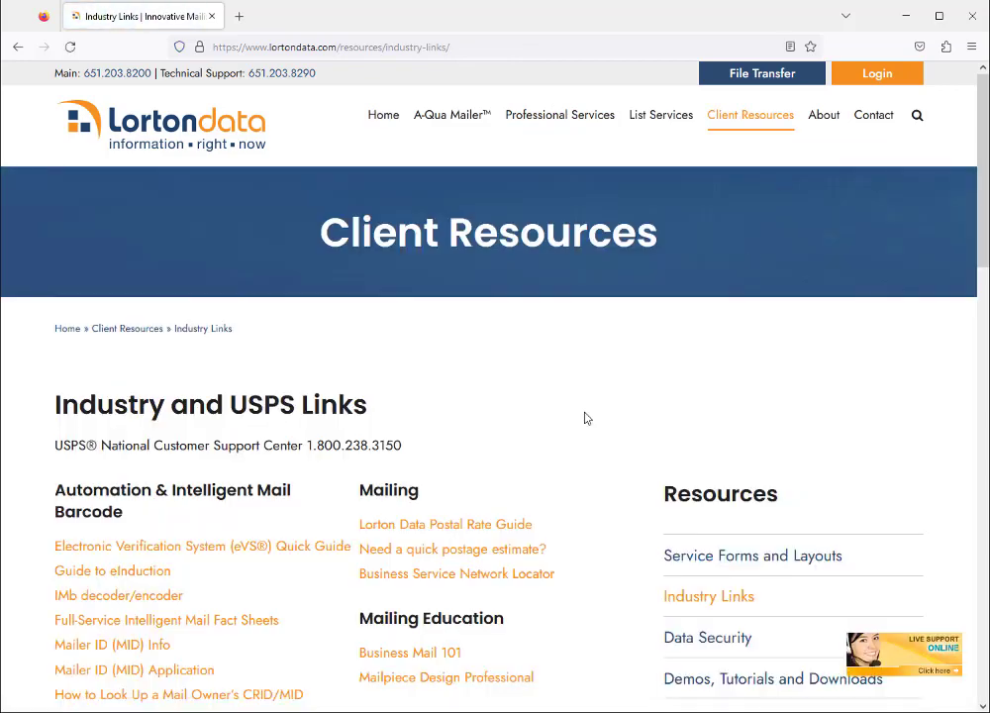
scroll(586, 418, "down", 3)
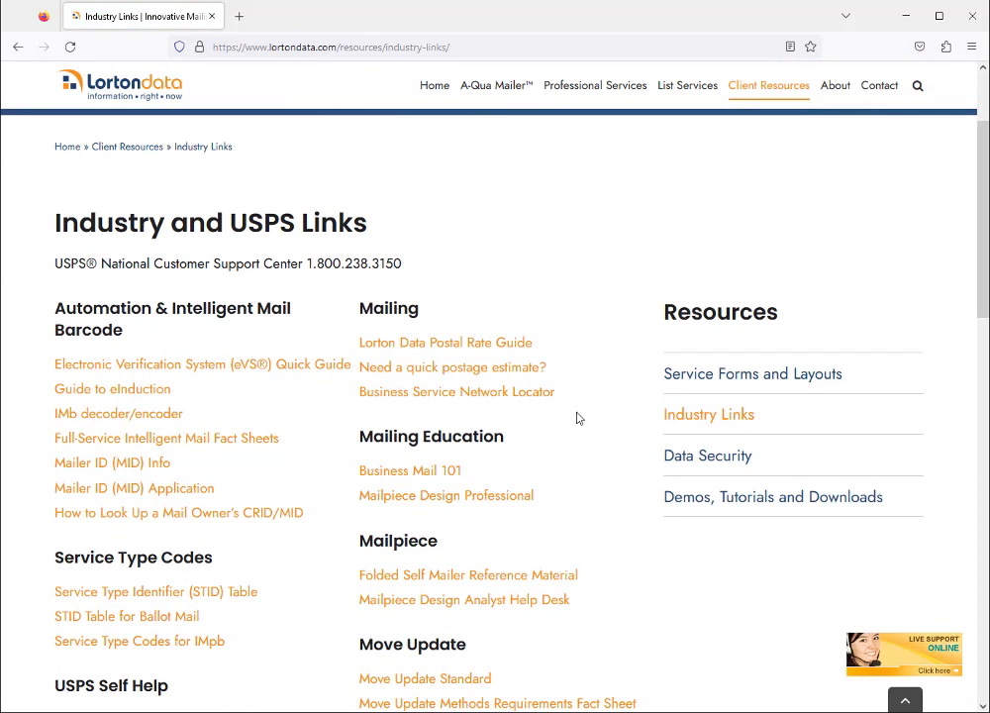
scroll(513, 504, "down", 1)
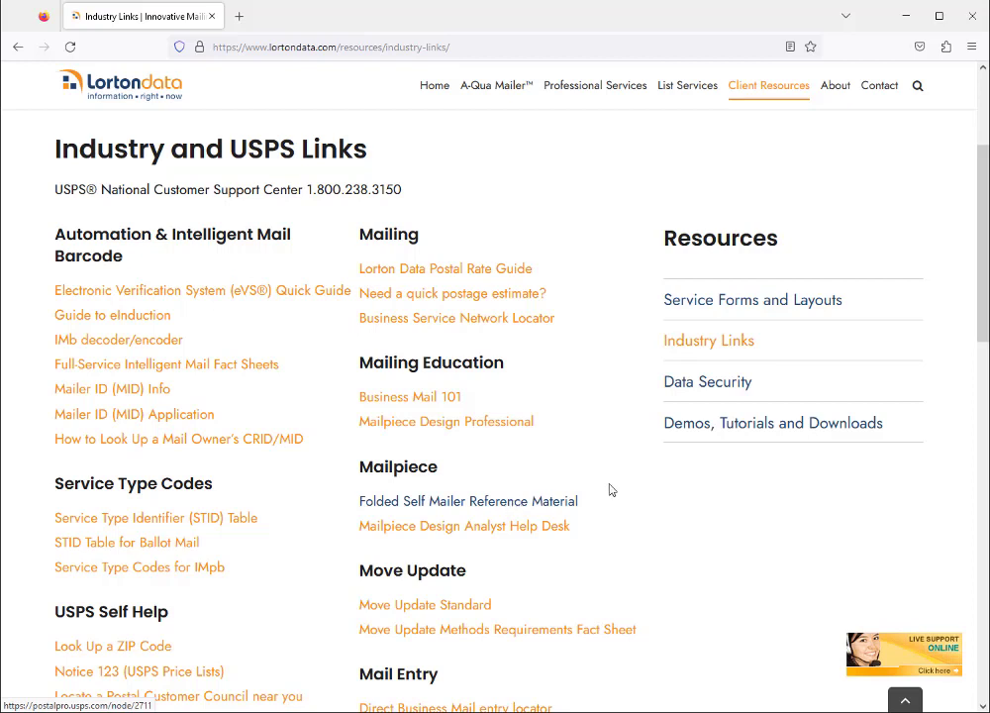
- Open the Demos, Tutorials and Downloads page and review the live online demo schedule and the video tutorials
left_click(784, 426)
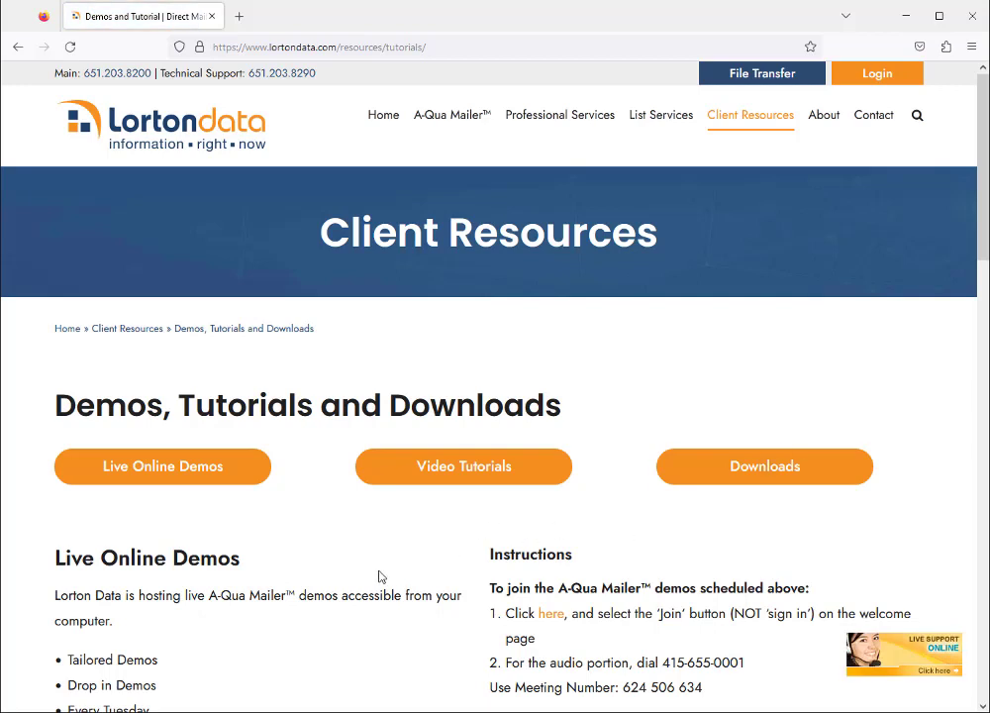
scroll(396, 588, "down", 5)
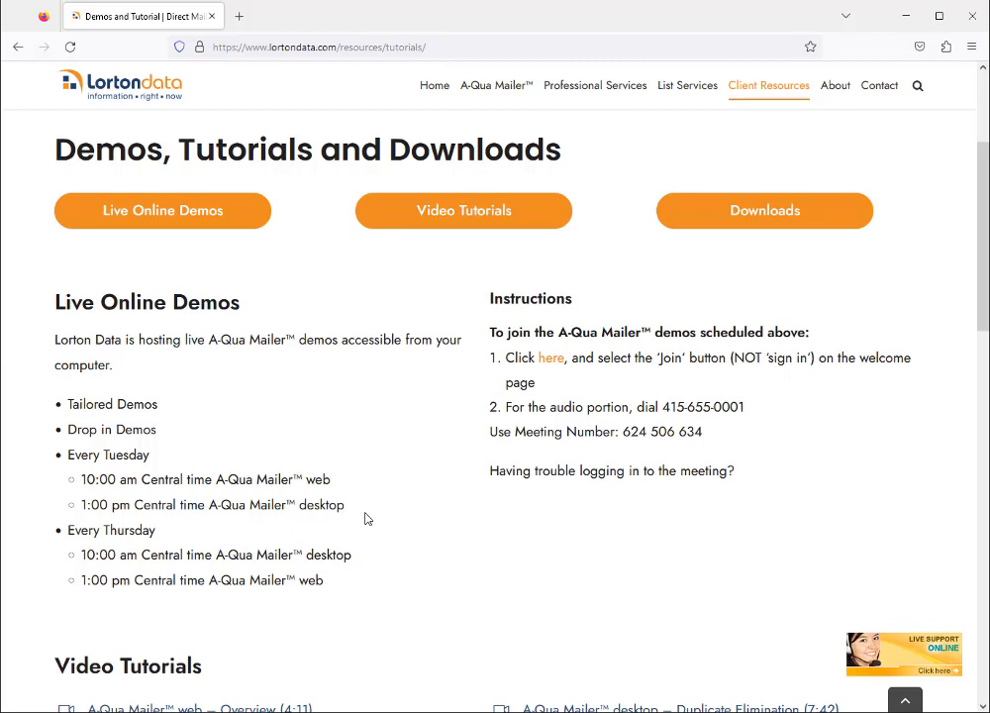
left_click(450, 220)
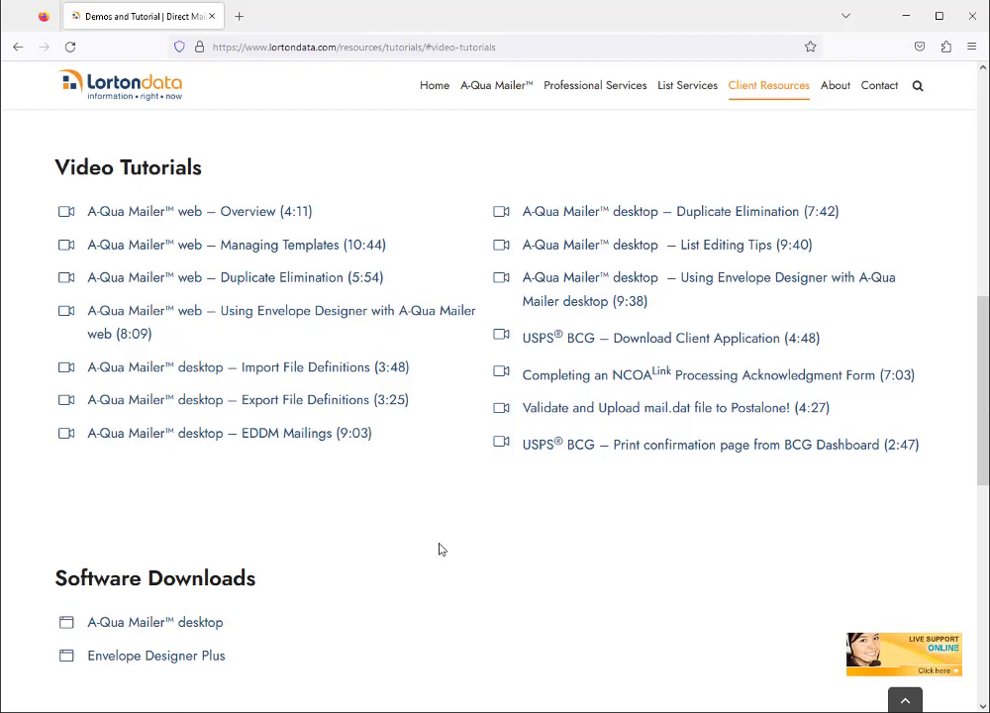
- Open the Data Security page from the client resources and read about the SOC 2 Type 2 report
left_click(779, 94)
mouse_move(849, 110)
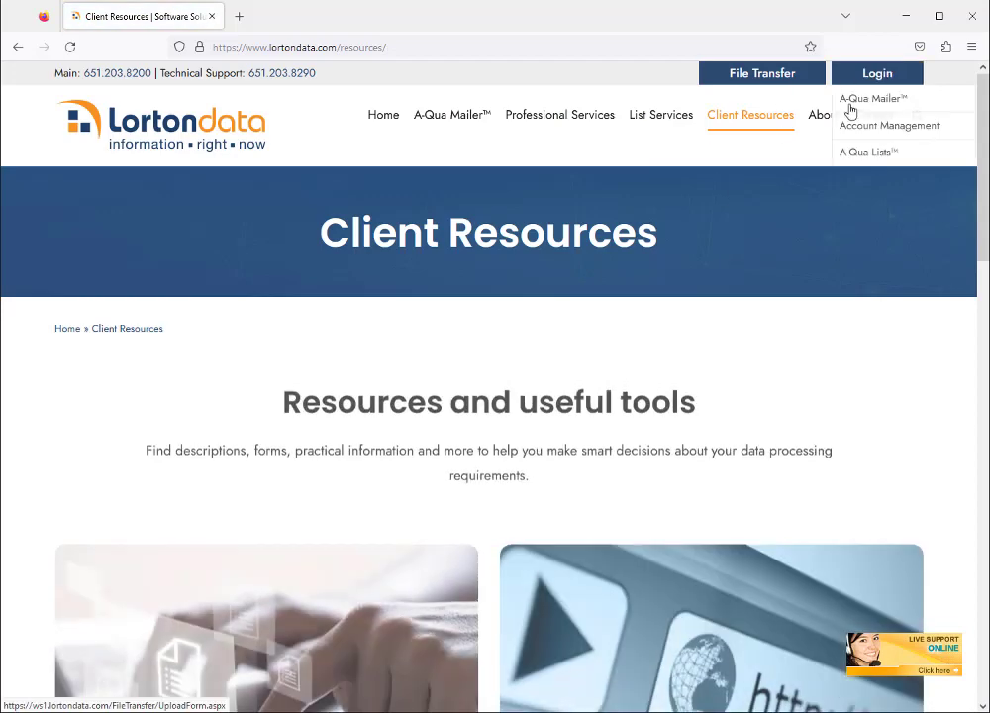
left_click(768, 123)
mouse_move(778, 142)
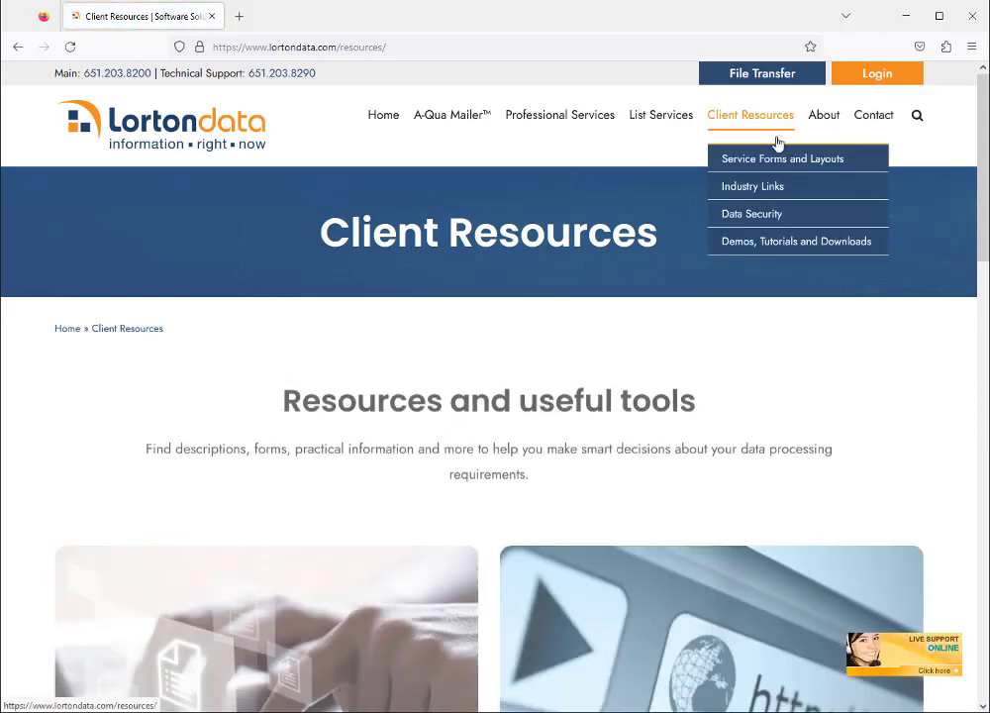
left_click(762, 213)
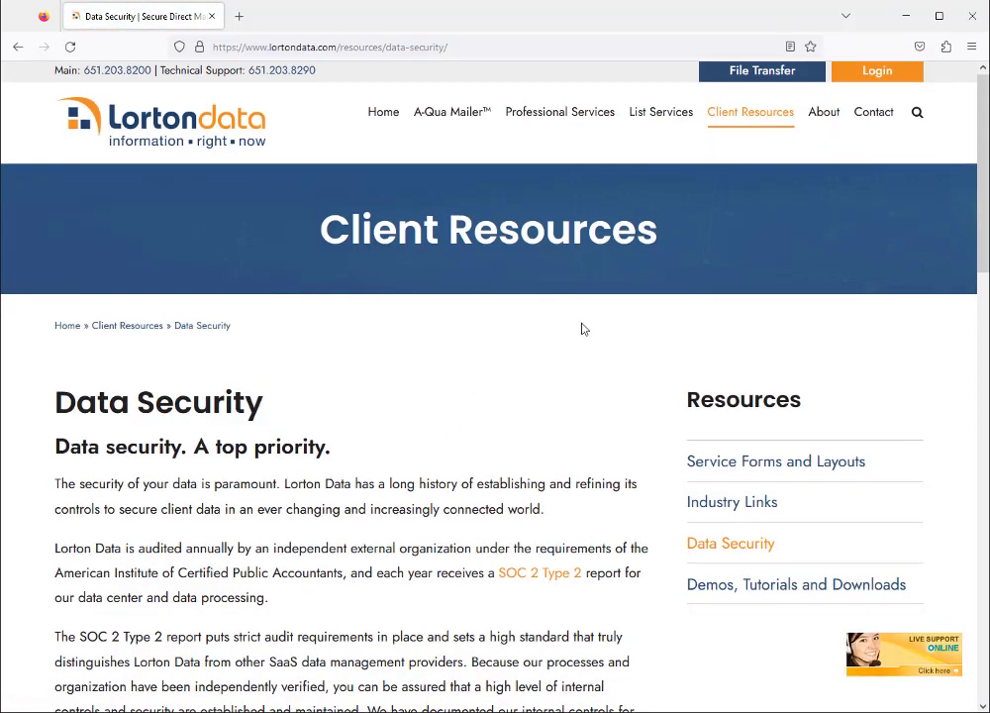
scroll(582, 329, "down", 3)
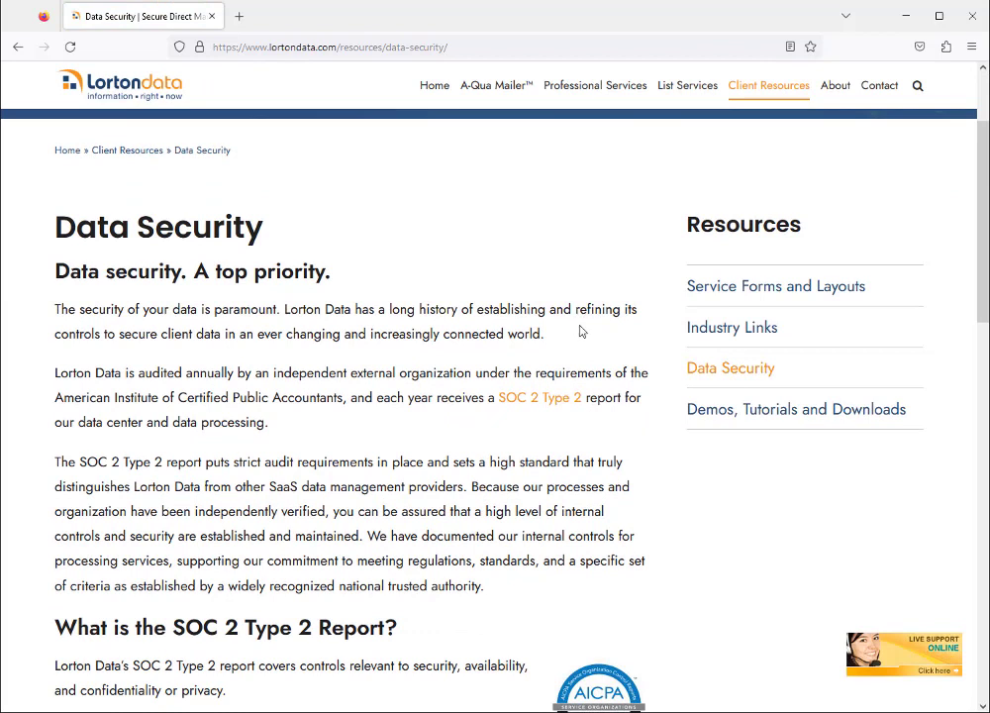